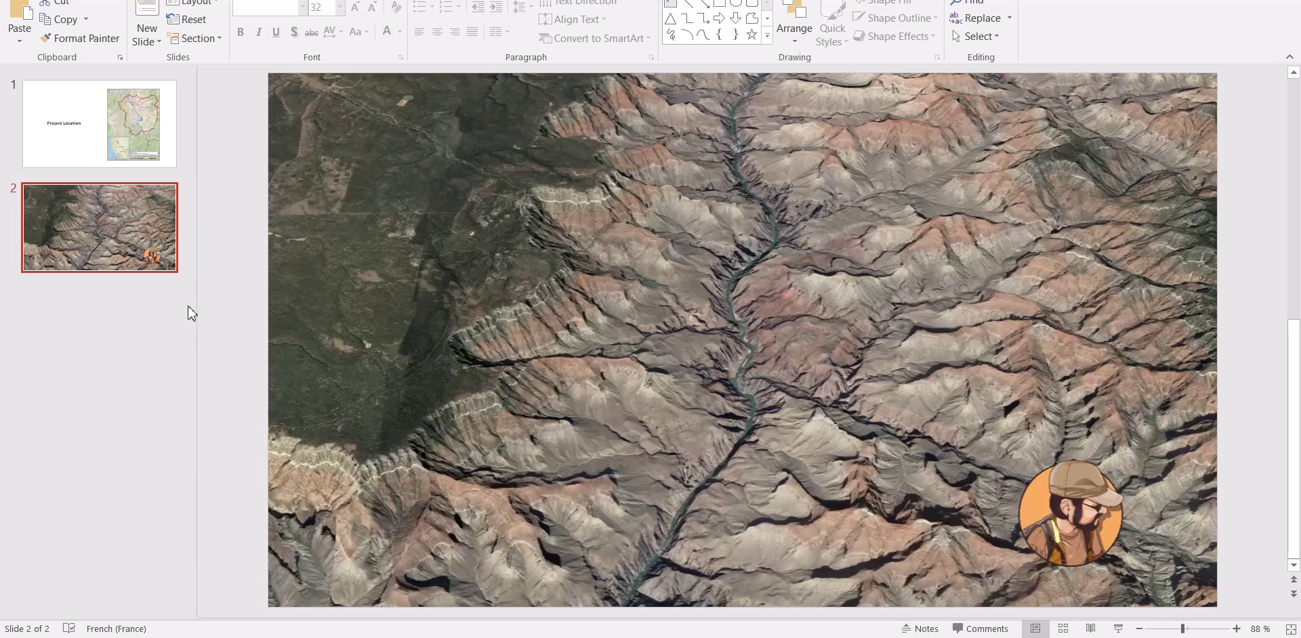
{"action": "mouse_move", "coordinate": [317, 287]}
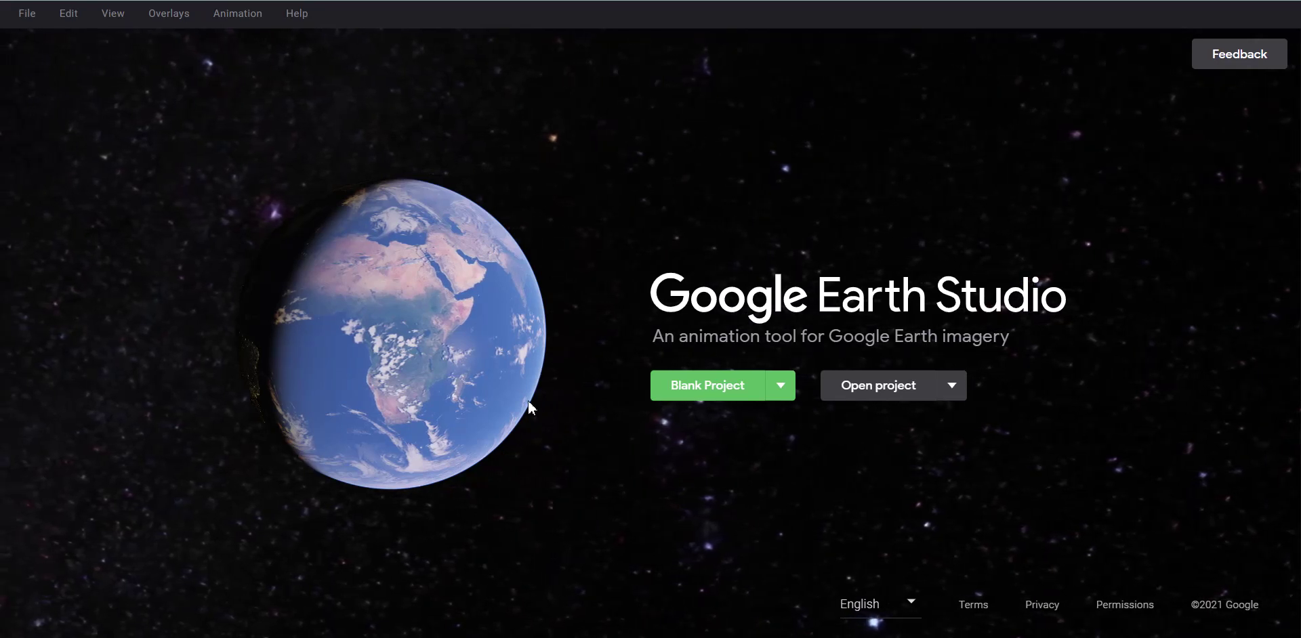
{"action": "left_click", "coordinate": [782, 391]}
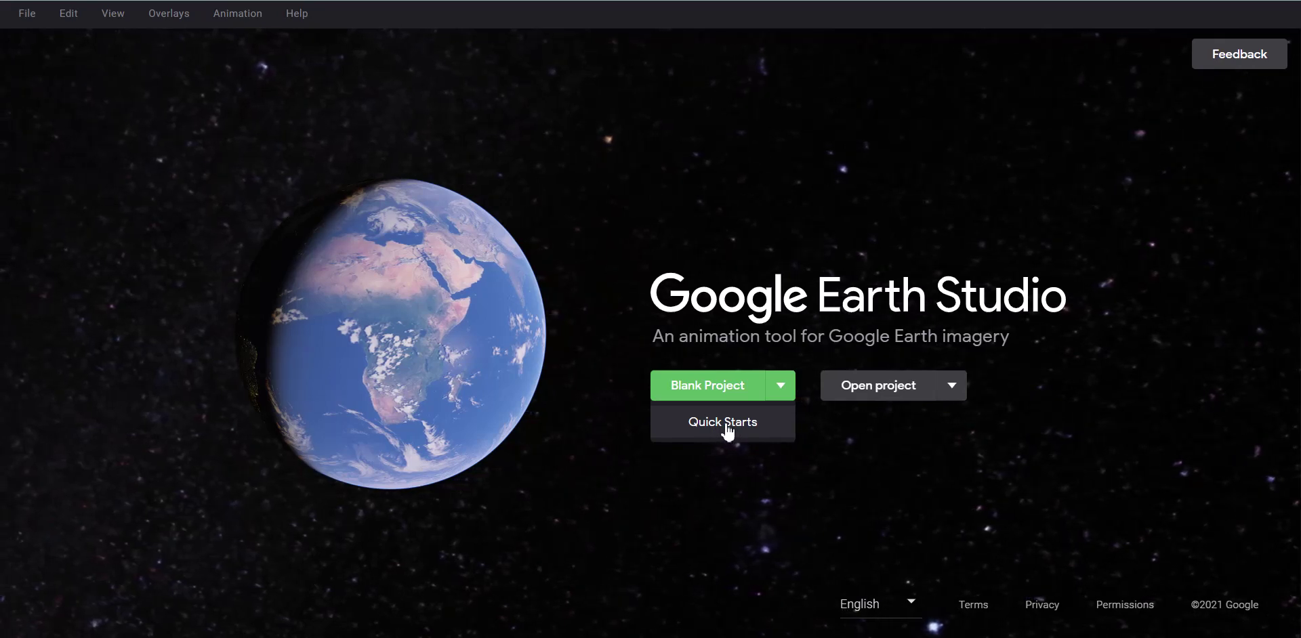
{"action": "left_click", "coordinate": [952, 386]}
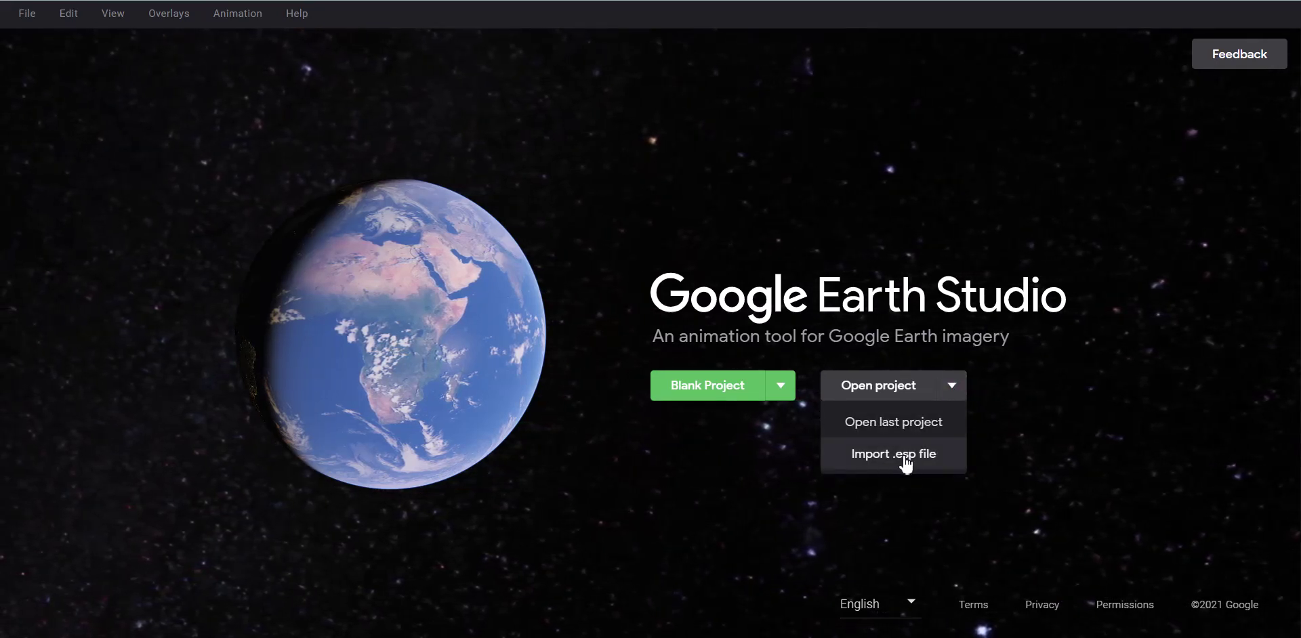
{"action": "left_click", "coordinate": [715, 295]}
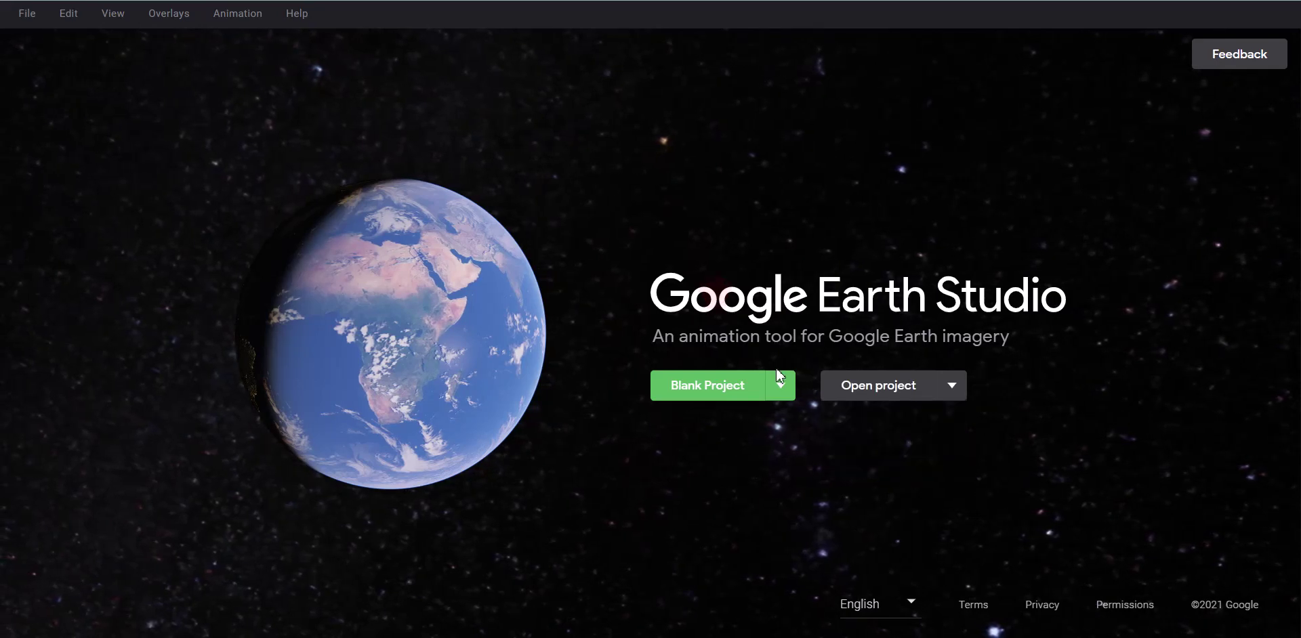
Start a Quick Start project in Google Earth Studio from the Fly-To and Orbit template.
{"action": "left_click", "coordinate": [781, 386]}
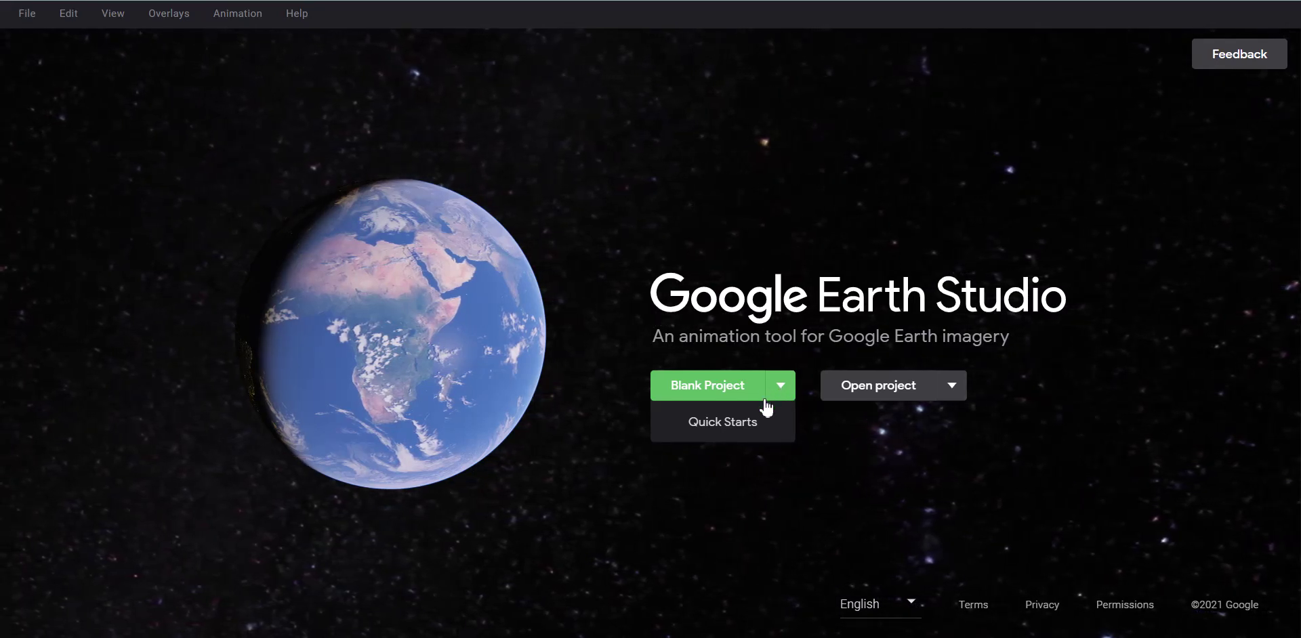
{"action": "left_click", "coordinate": [722, 423]}
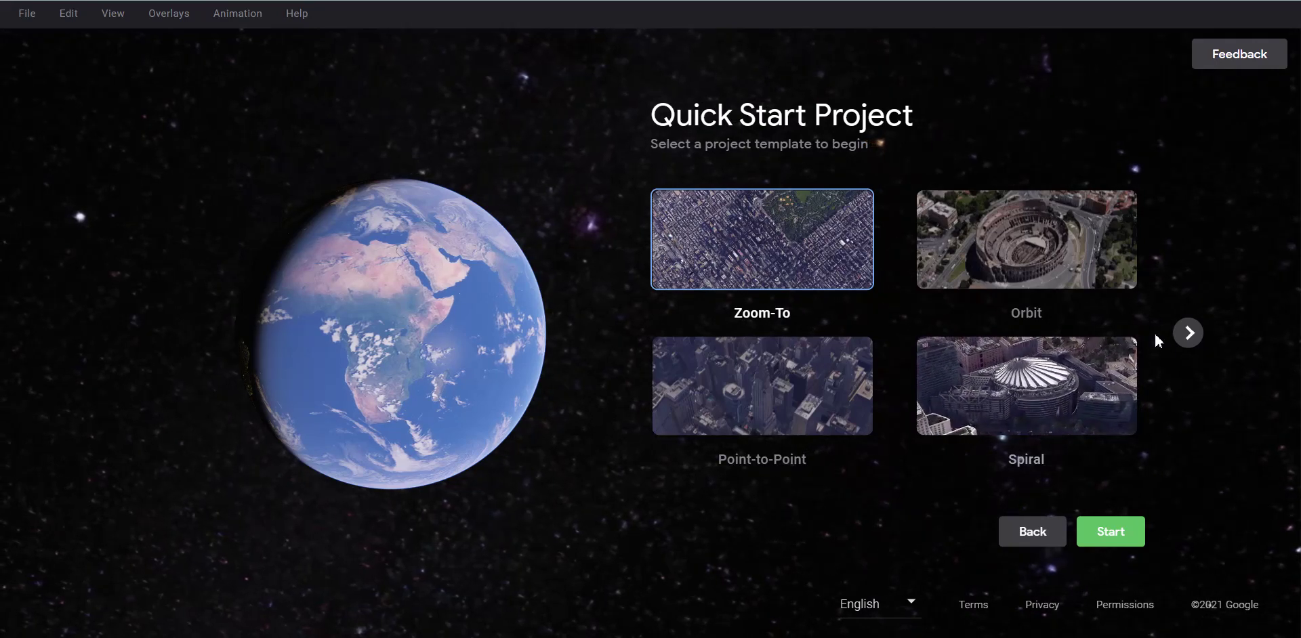
{"action": "left_click", "coordinate": [1188, 333]}
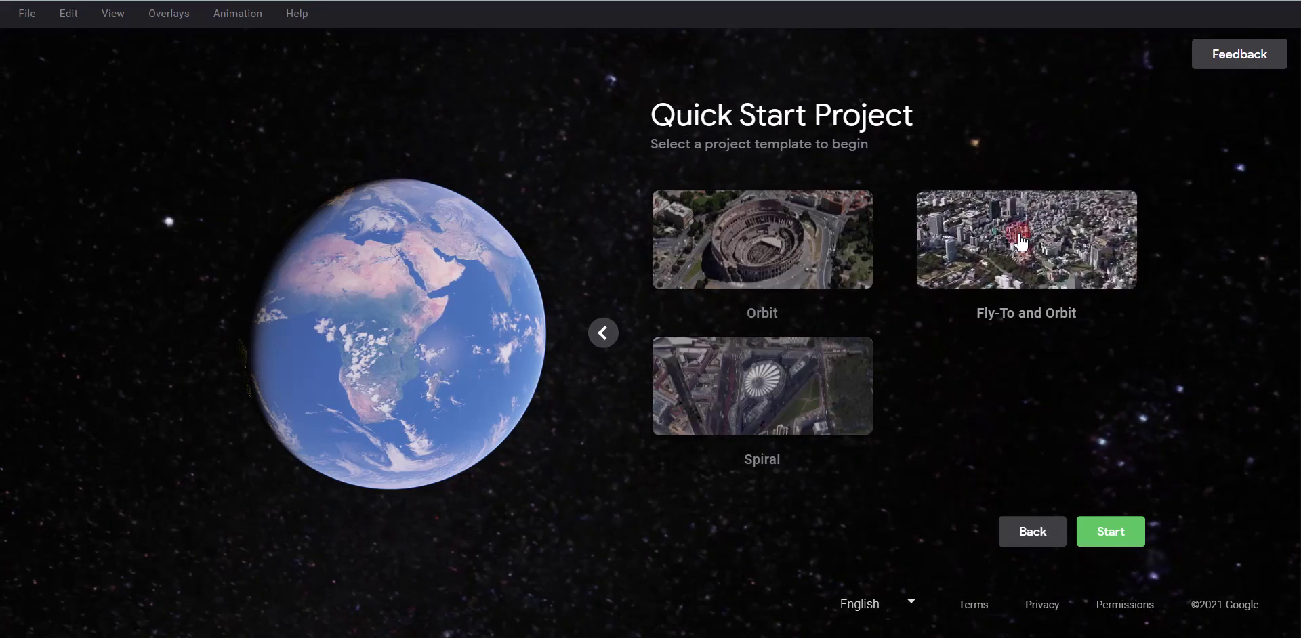
{"action": "left_click", "coordinate": [1122, 531]}
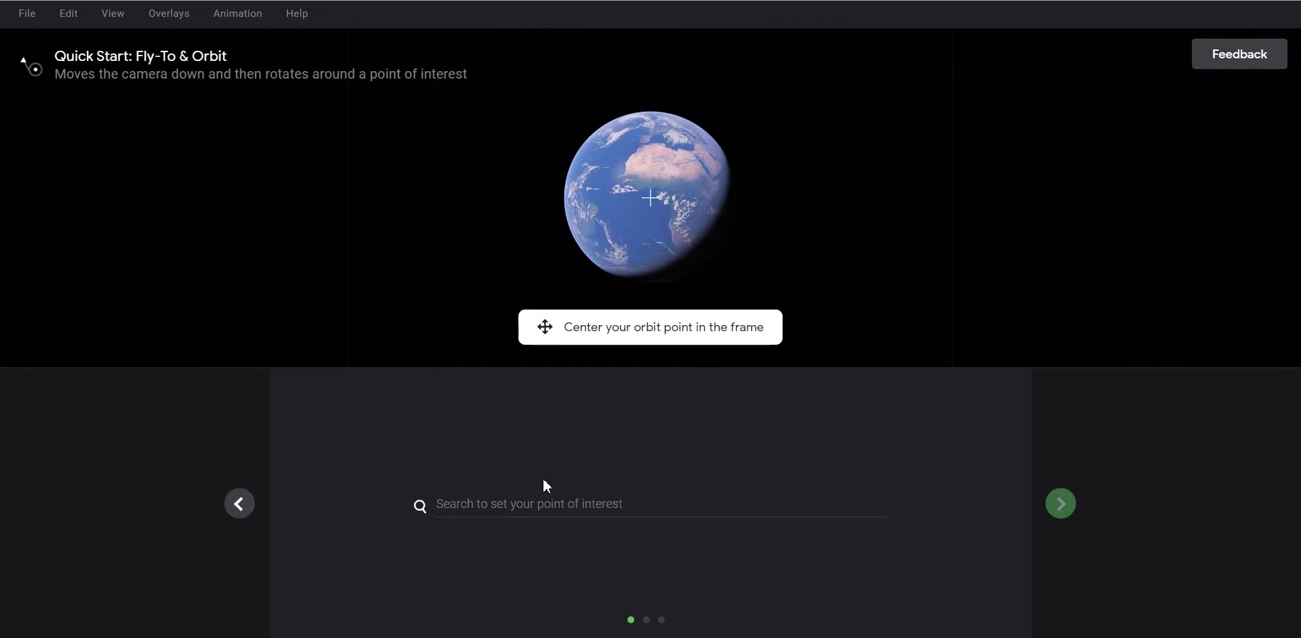
Search for a point of interest and choose Open Pit Mine, Nevada, USA.
{"action": "left_click", "coordinate": [493, 505]}
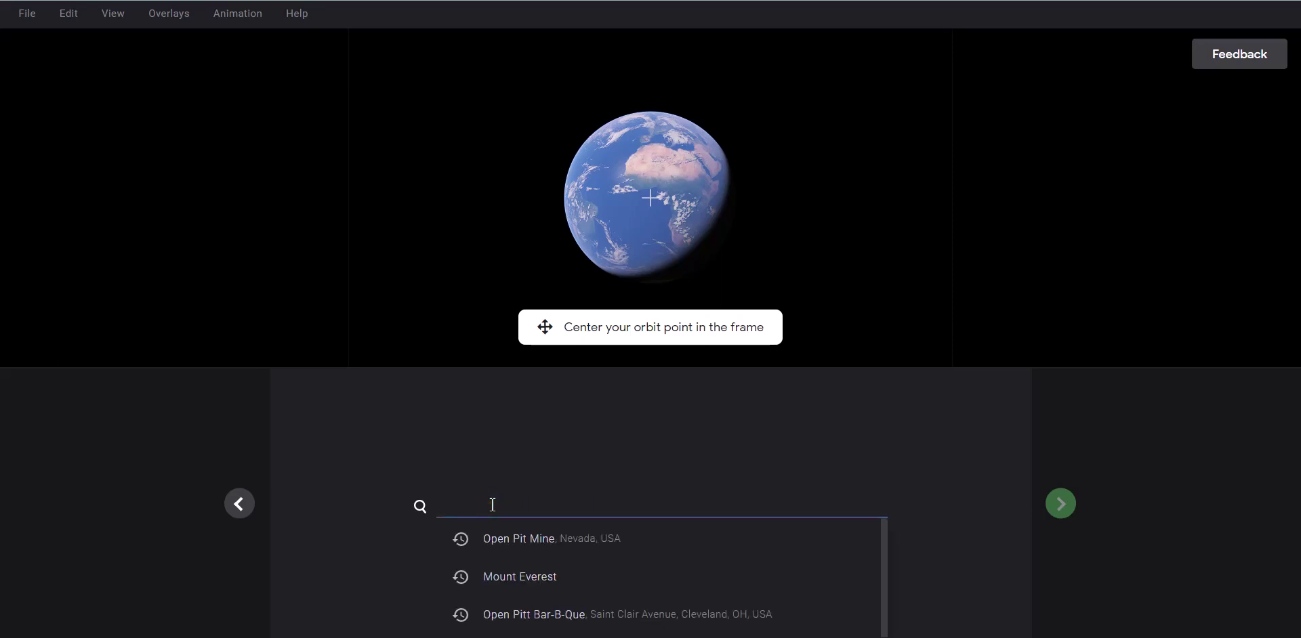
{"action": "scroll", "coordinate": [619, 182], "scroll_direction": "up", "scroll_amount": 5}
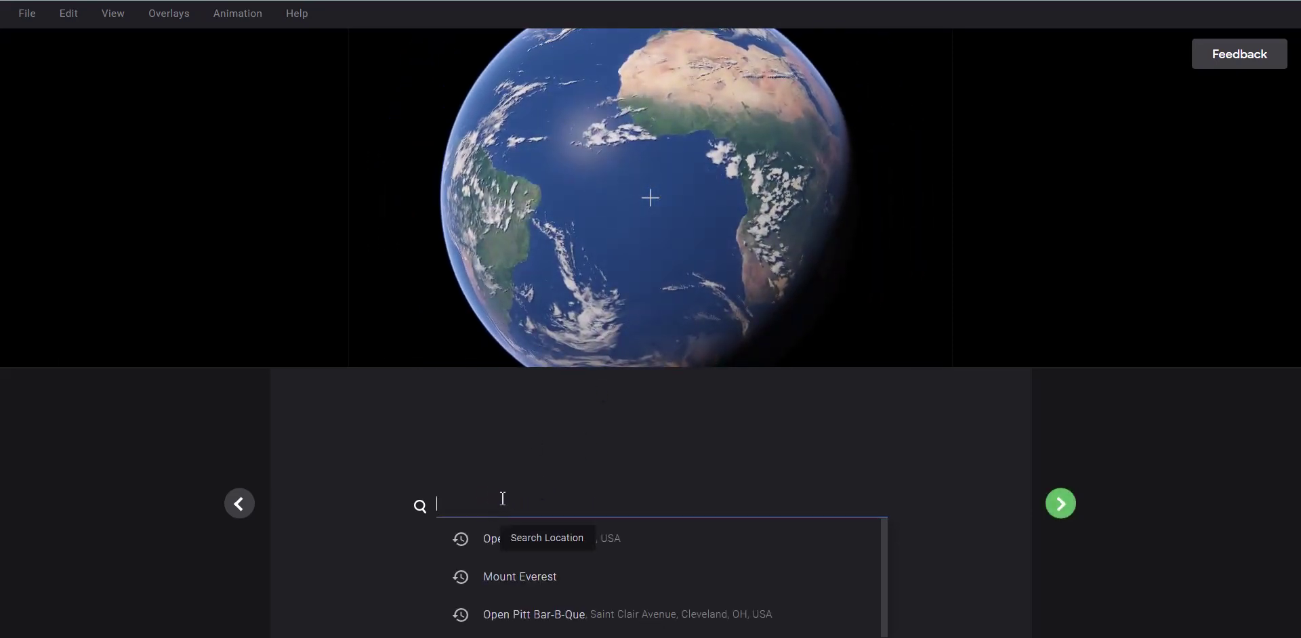
{"action": "left_click", "coordinate": [492, 542]}
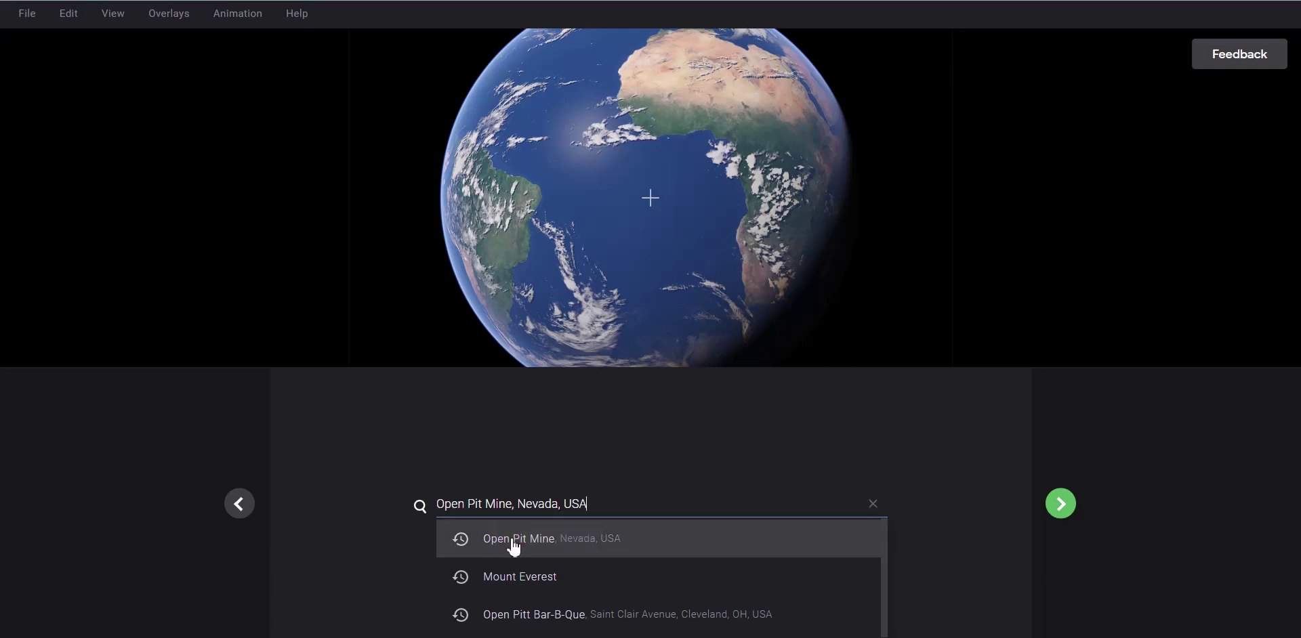
{"action": "left_click", "coordinate": [514, 547]}
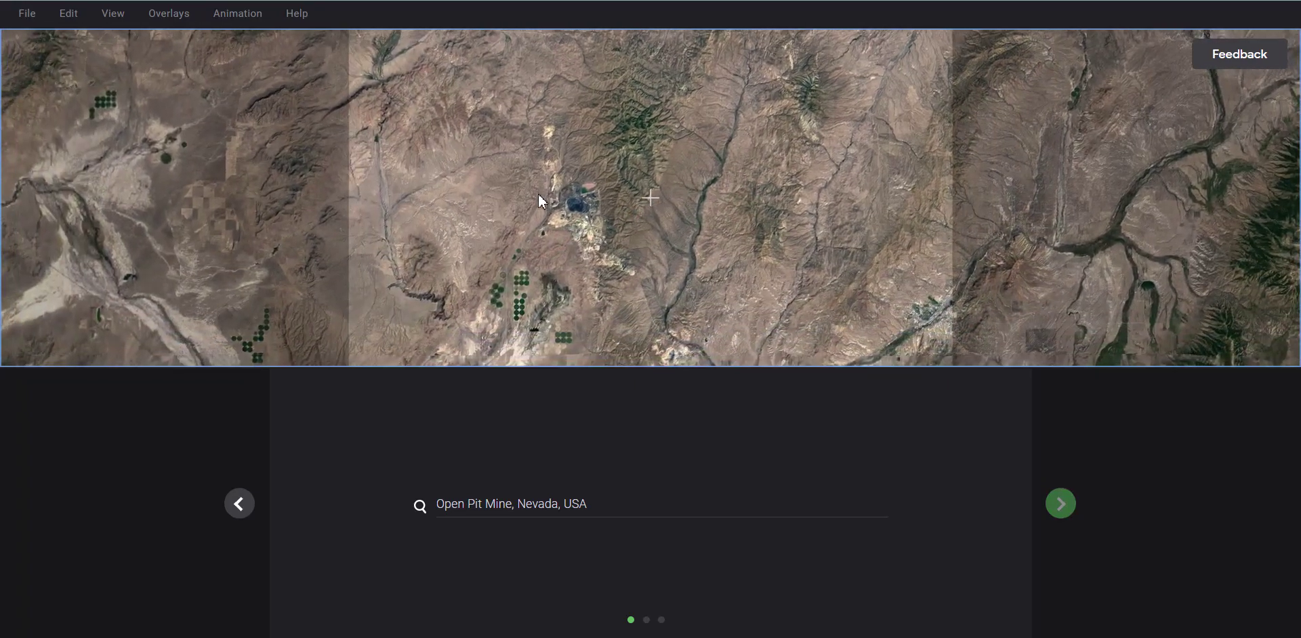
Center the dark open pit in the frame as the orbit point and continue to the orbit settings.
{"action": "scroll", "coordinate": [670, 237], "scroll_direction": "up", "scroll_amount": 5}
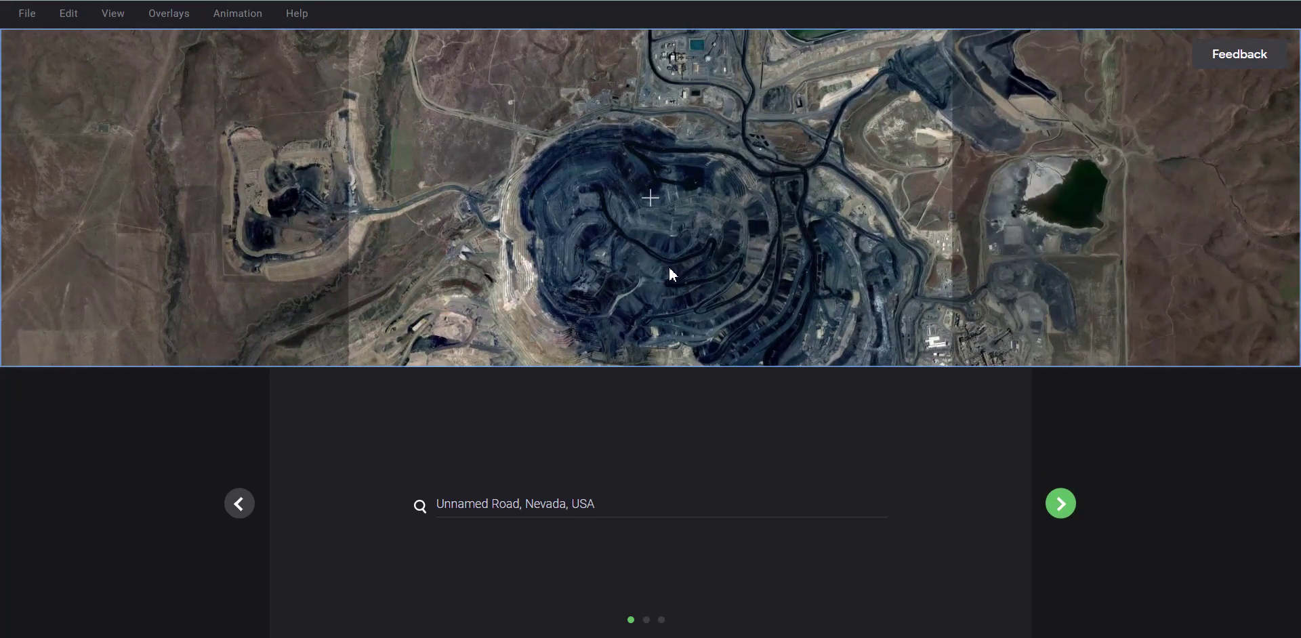
{"action": "left_click_drag", "start_coordinate": [673, 282], "coordinate": [670, 258]}
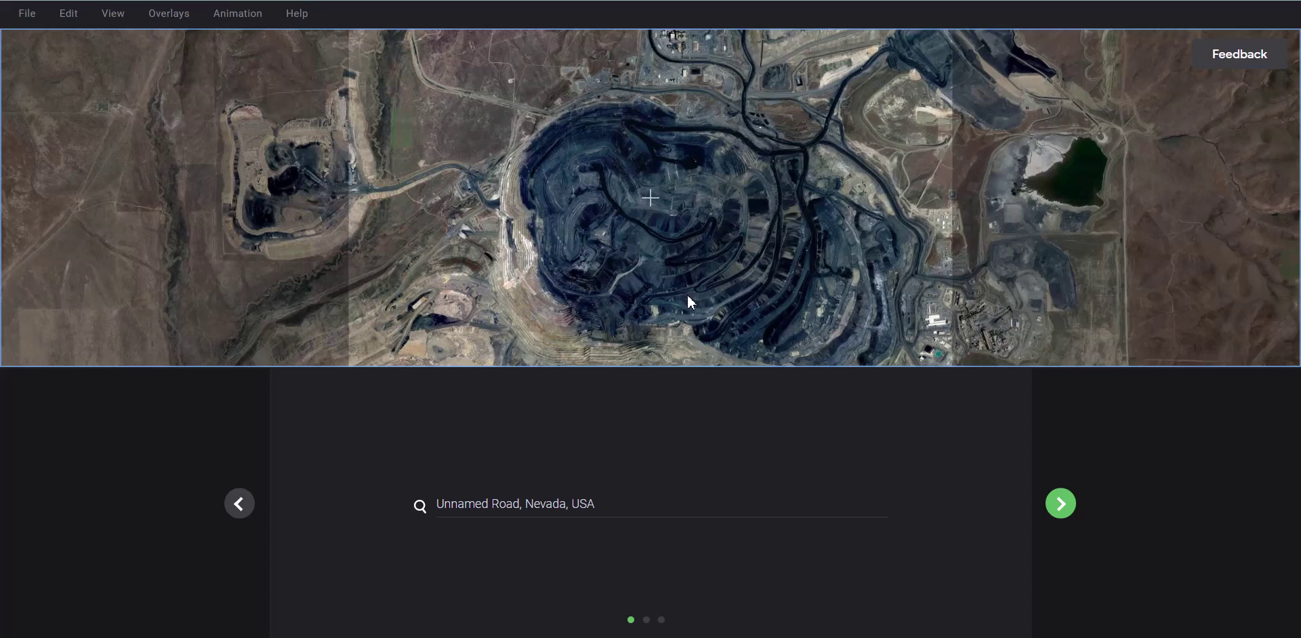
{"action": "left_click_drag", "start_coordinate": [680, 261], "coordinate": [676, 231]}
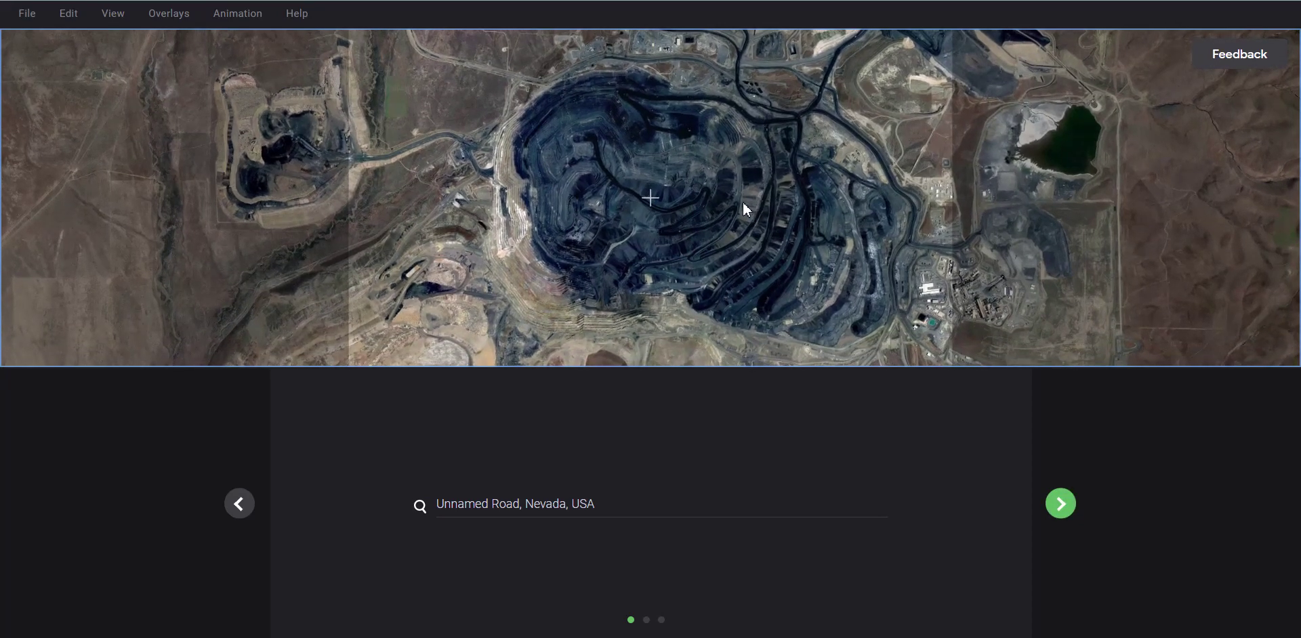
{"action": "left_click", "coordinate": [1070, 509]}
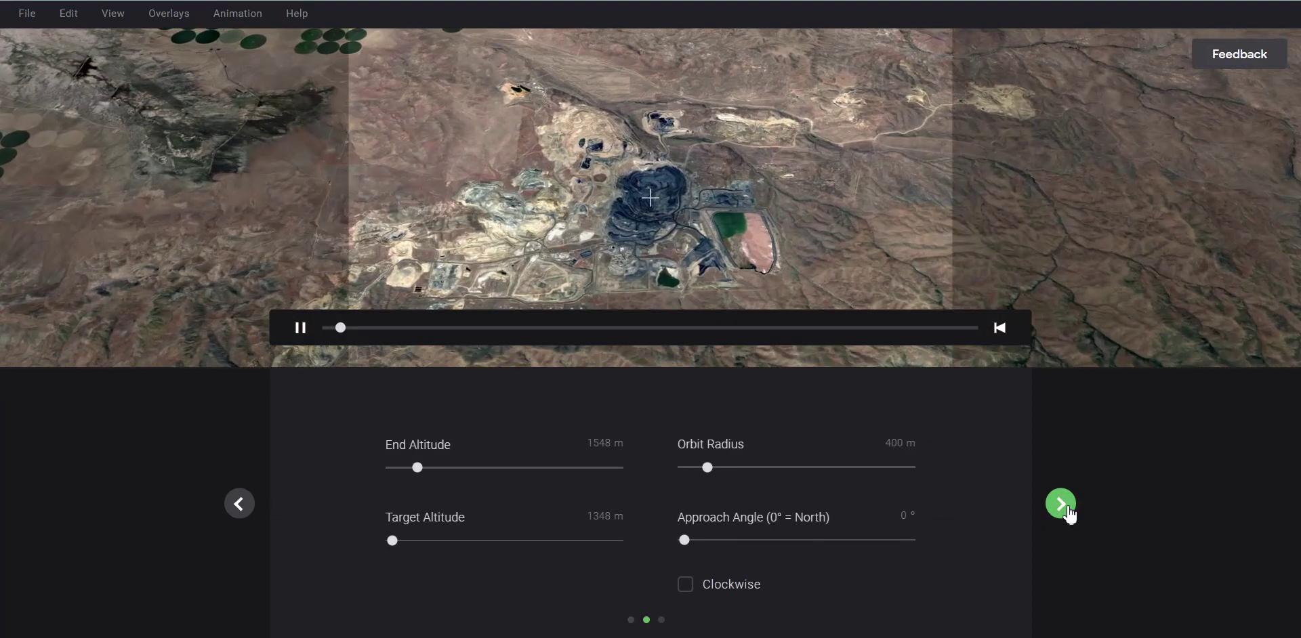
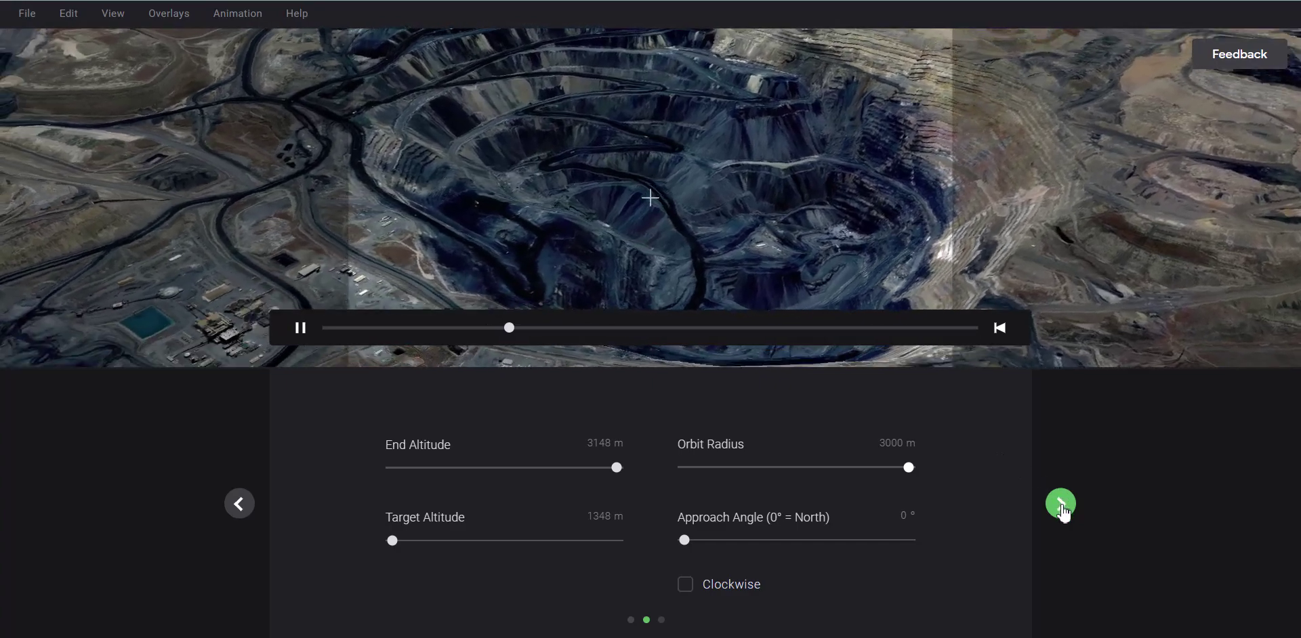
Accept the orbit with a 3148 m end altitude and 3000 m radius, and create the project with a 30 s duration.
{"action": "left_click", "coordinate": [1062, 507]}
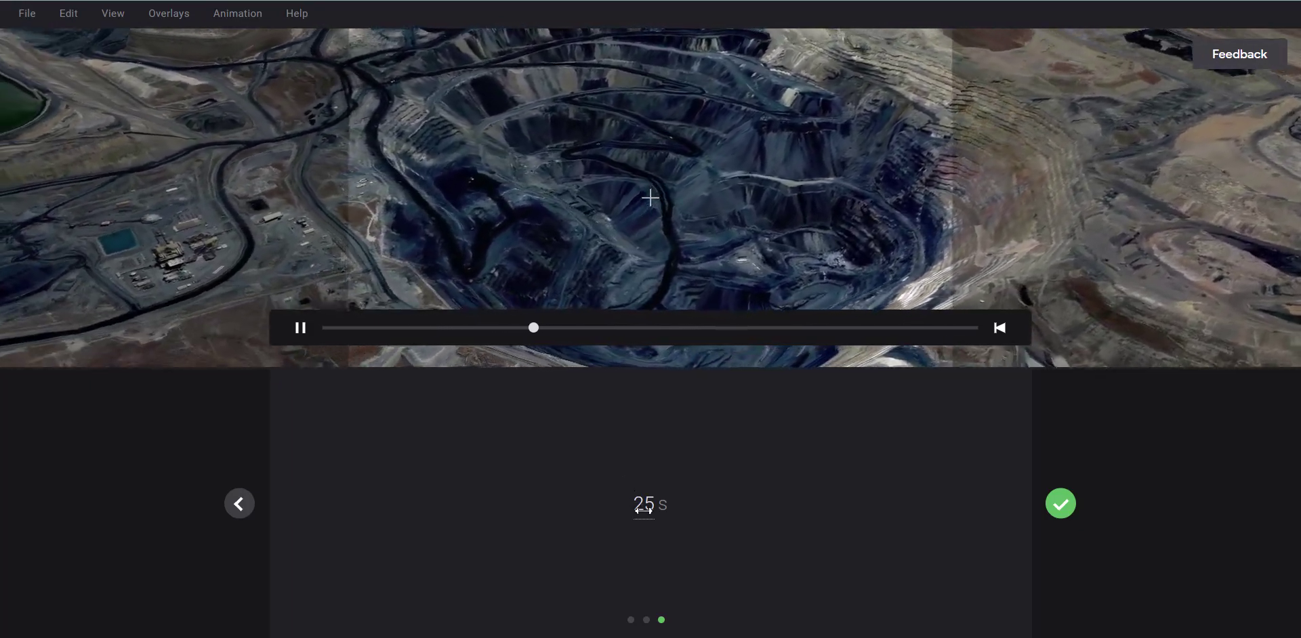
{"action": "left_click", "coordinate": [644, 505]}
{"action": "type", "text": "30"}
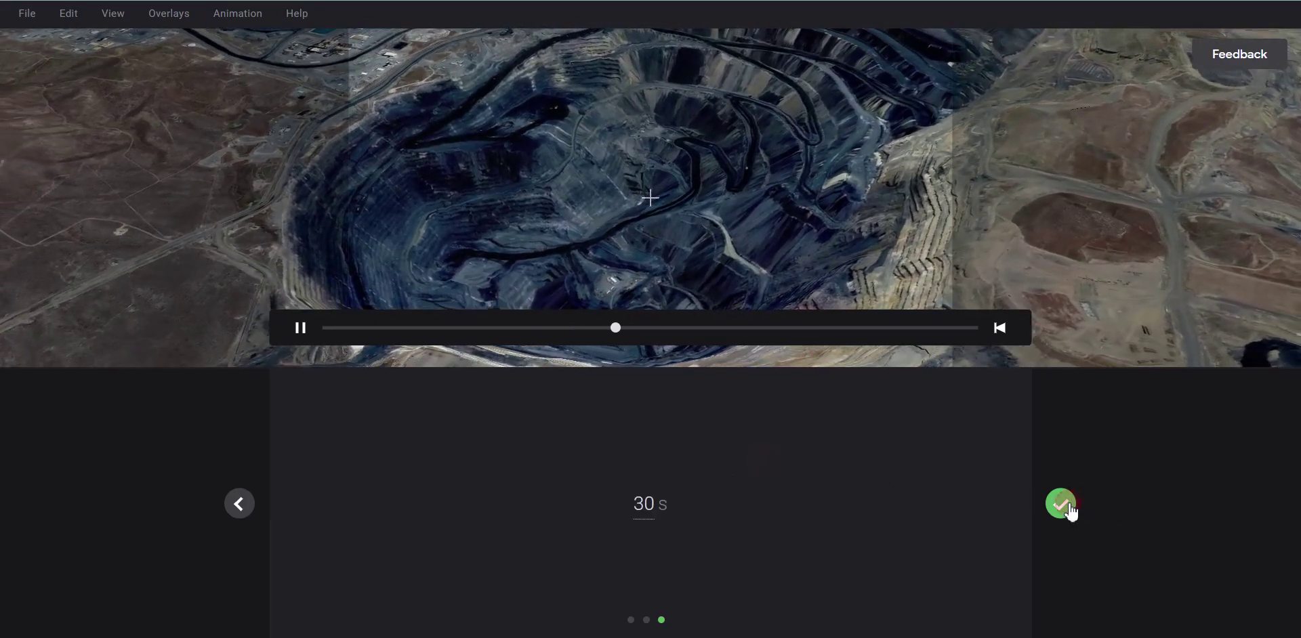
{"action": "left_click", "coordinate": [1065, 507]}
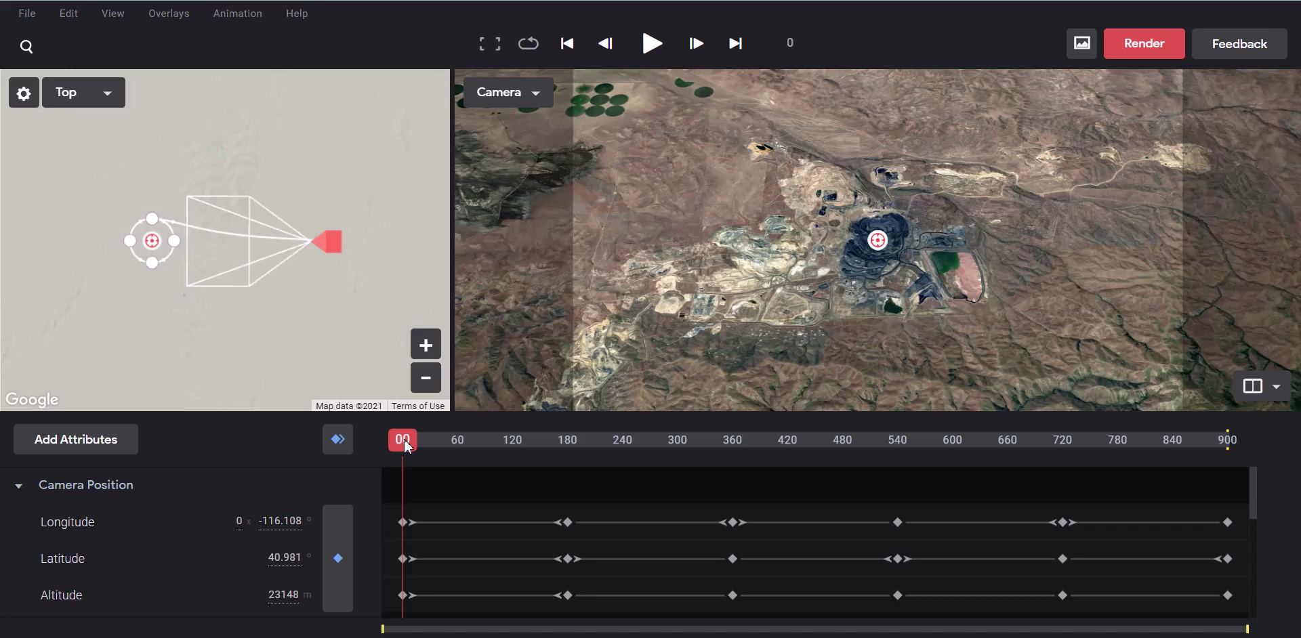
Scrub the first 60 frames of the fly-in to preview the camera movement, and return to frame 0.
{"action": "left_click_drag", "start_coordinate": [407, 445], "coordinate": [457, 446]}
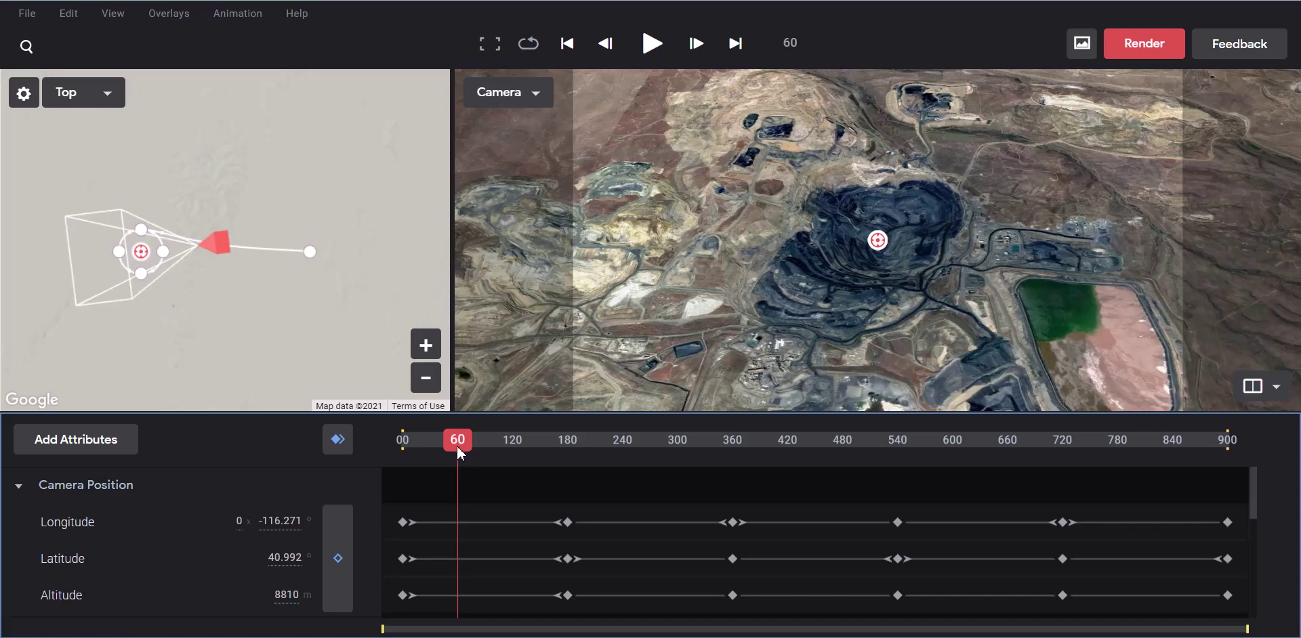
{"action": "mouse_move", "coordinate": [457, 448]}
{"action": "left_mouse_down"}
{"action": "mouse_move", "coordinate": [404, 457]}
{"action": "mouse_move", "coordinate": [450, 458]}
{"action": "left_mouse_up"}
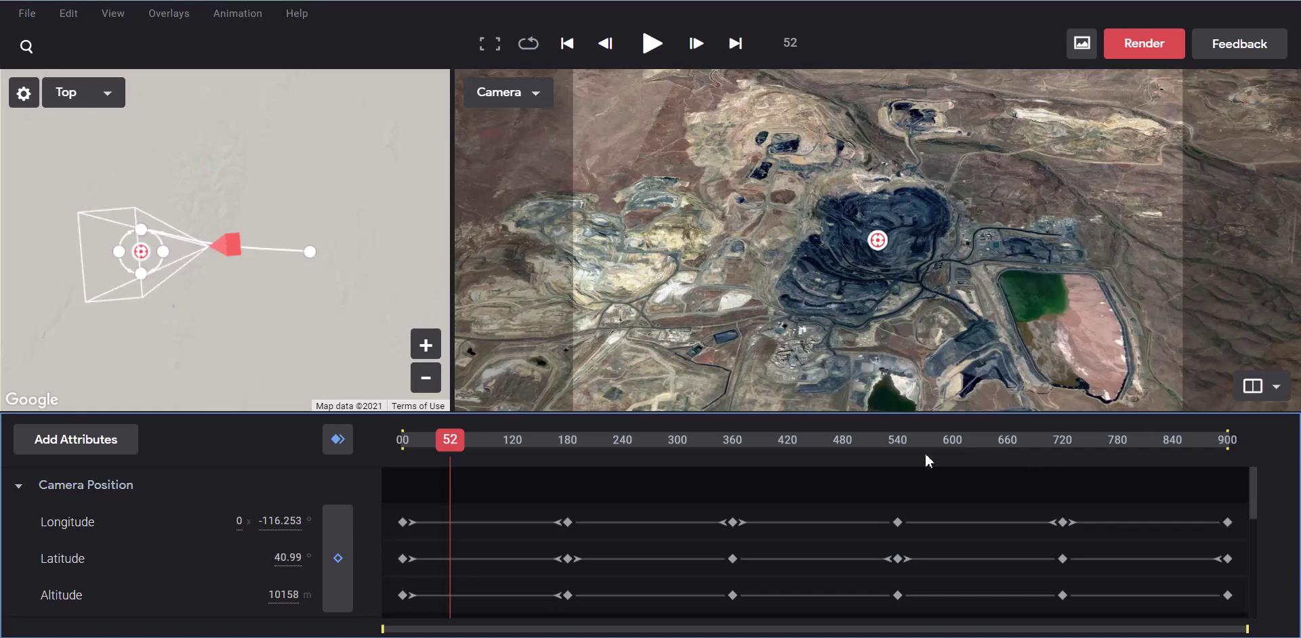
{"action": "left_click_drag", "start_coordinate": [450, 440], "coordinate": [378, 494]}
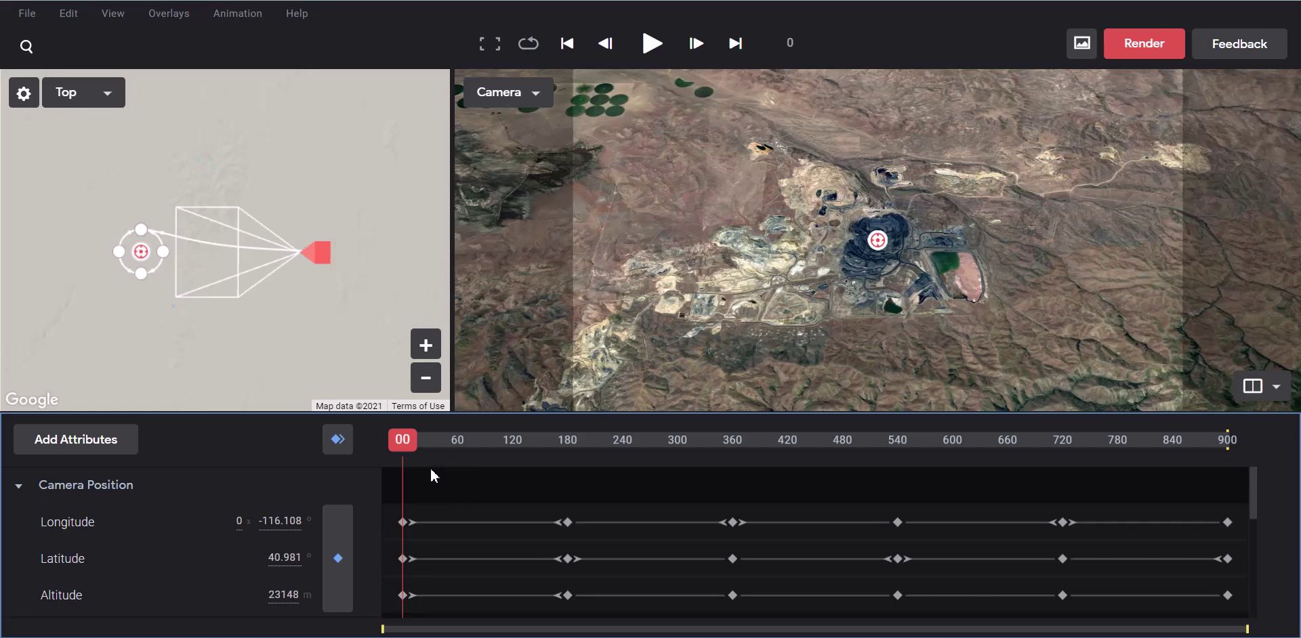
Collapse the Camera Position, Camera Target and Camera Rotation attribute groups.
{"action": "left_click", "coordinate": [26, 495]}
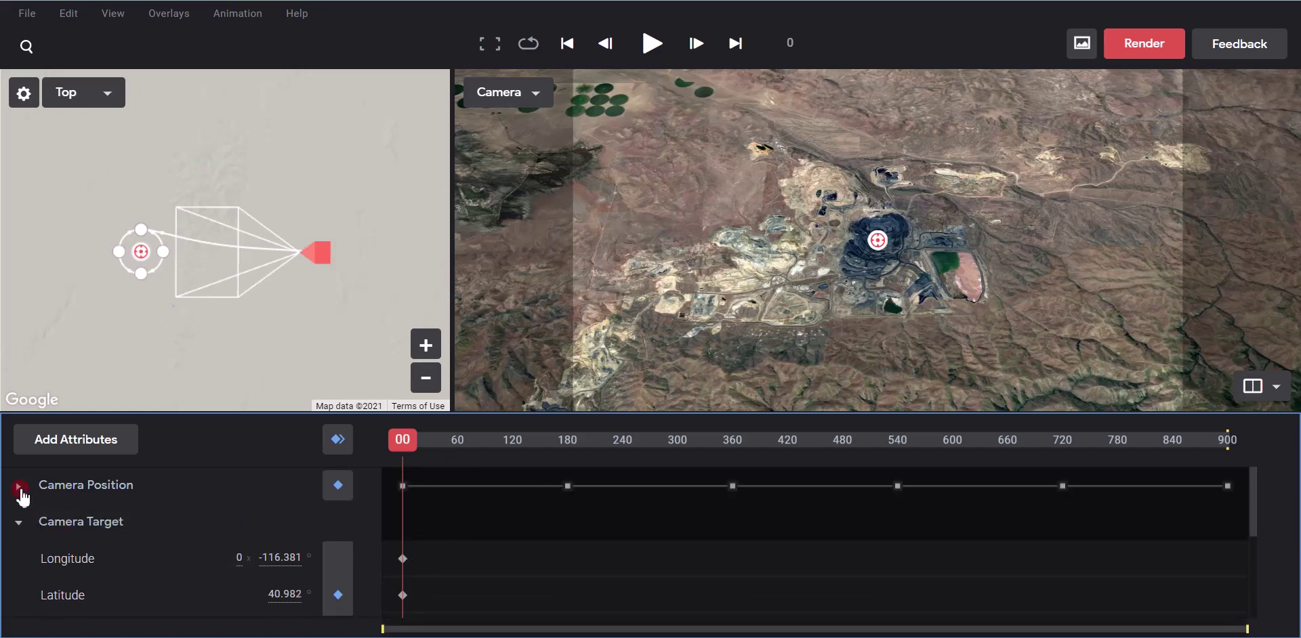
{"action": "left_click", "coordinate": [19, 526]}
{"action": "left_click", "coordinate": [22, 557]}
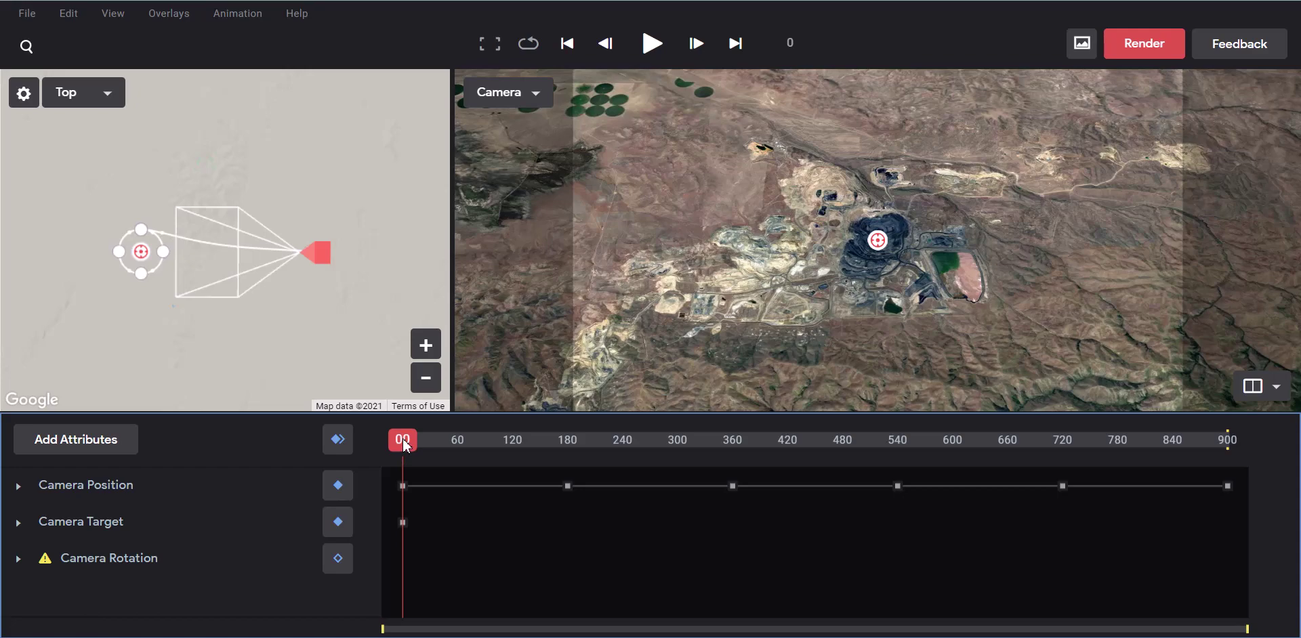
Preview the animation up to the frame 180 keyframe, go back to frame 41, and expand the Camera Position attributes.
{"action": "left_click_drag", "start_coordinate": [404, 442], "coordinate": [568, 465]}
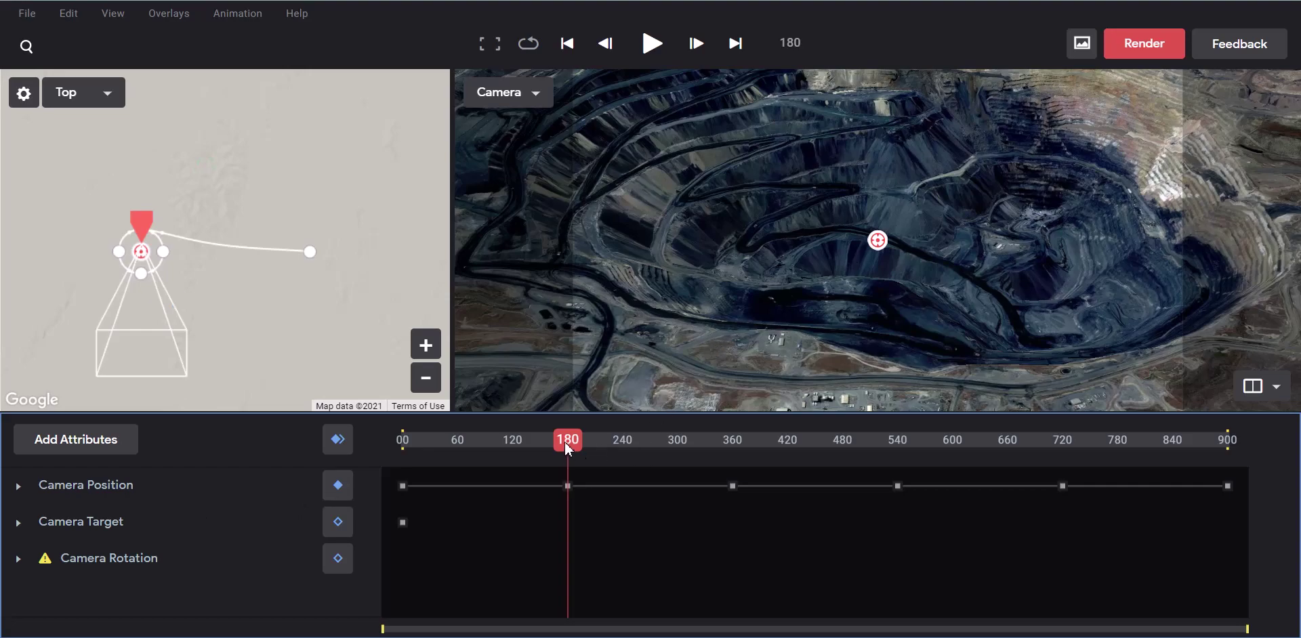
{"action": "left_click_drag", "start_coordinate": [564, 442], "coordinate": [440, 491]}
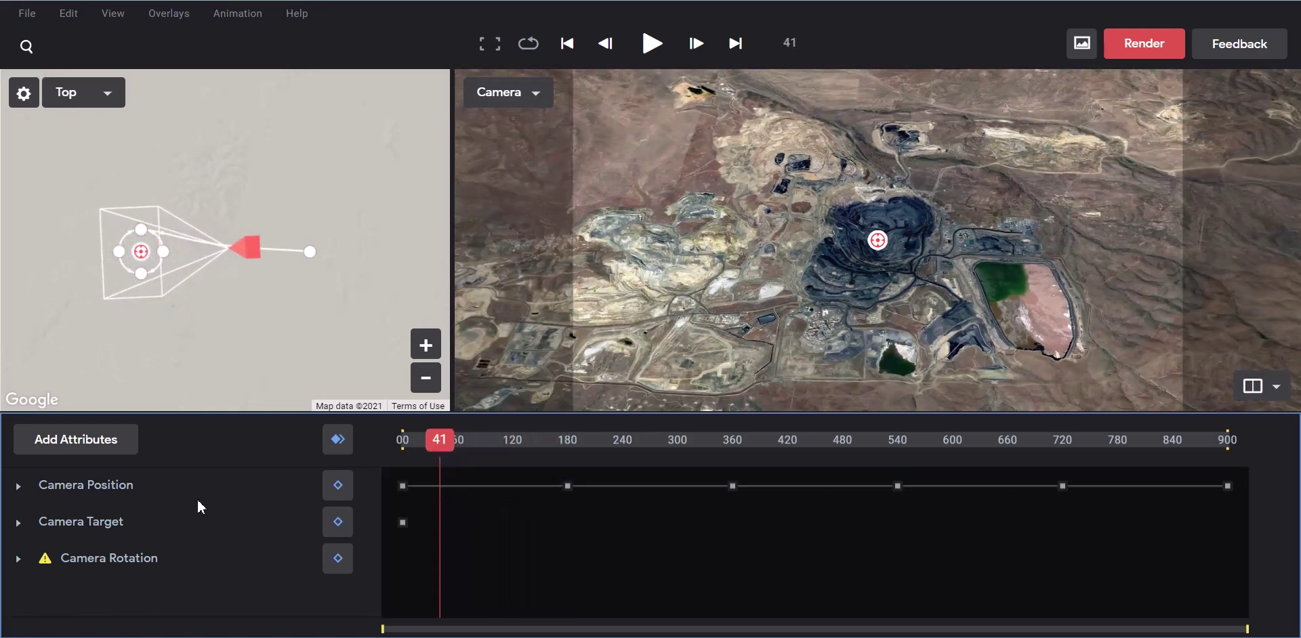
{"action": "left_click", "coordinate": [19, 488]}
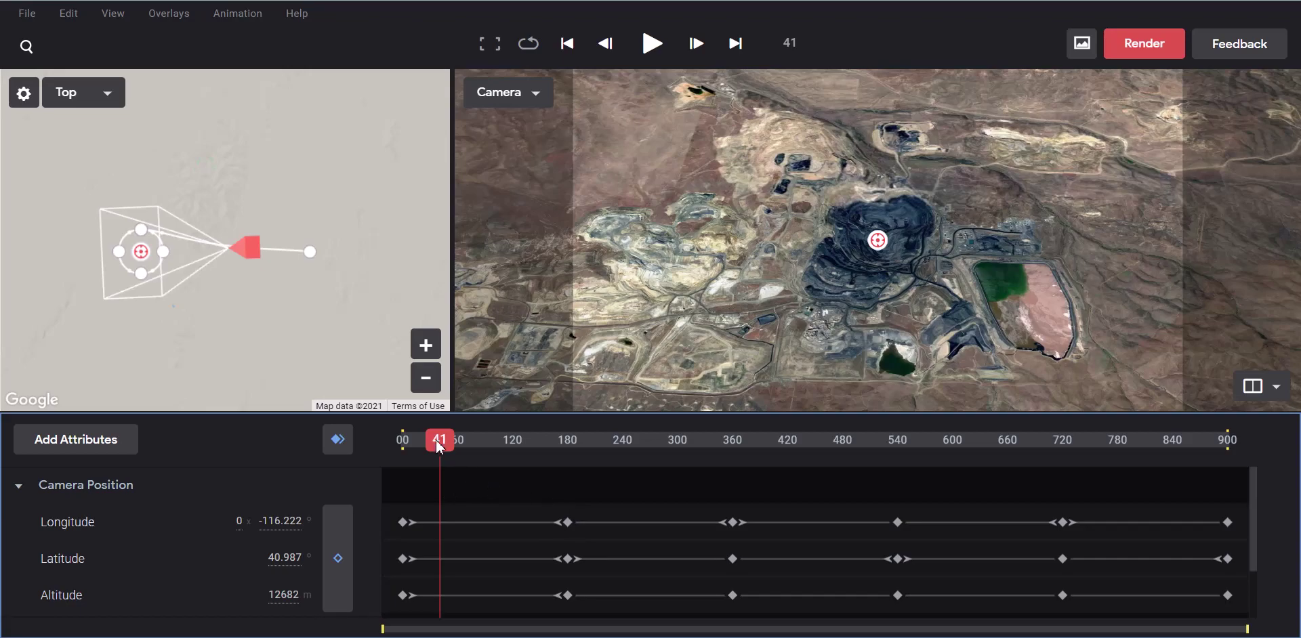
Tilt the camera to a lower view of the pit at frame 98, about 3285 m altitude, and add a Camera Position keyframe.
{"action": "left_click_drag", "start_coordinate": [440, 447], "coordinate": [378, 467]}
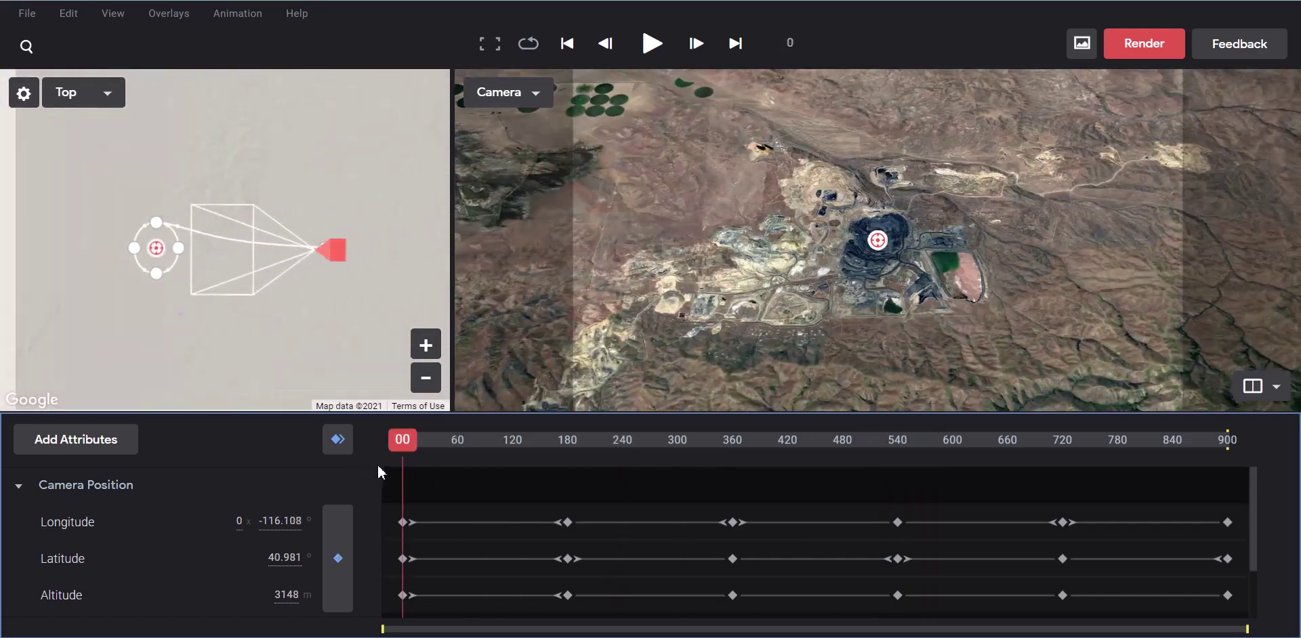
{"action": "left_click_drag", "start_coordinate": [453, 455], "coordinate": [497, 464]}
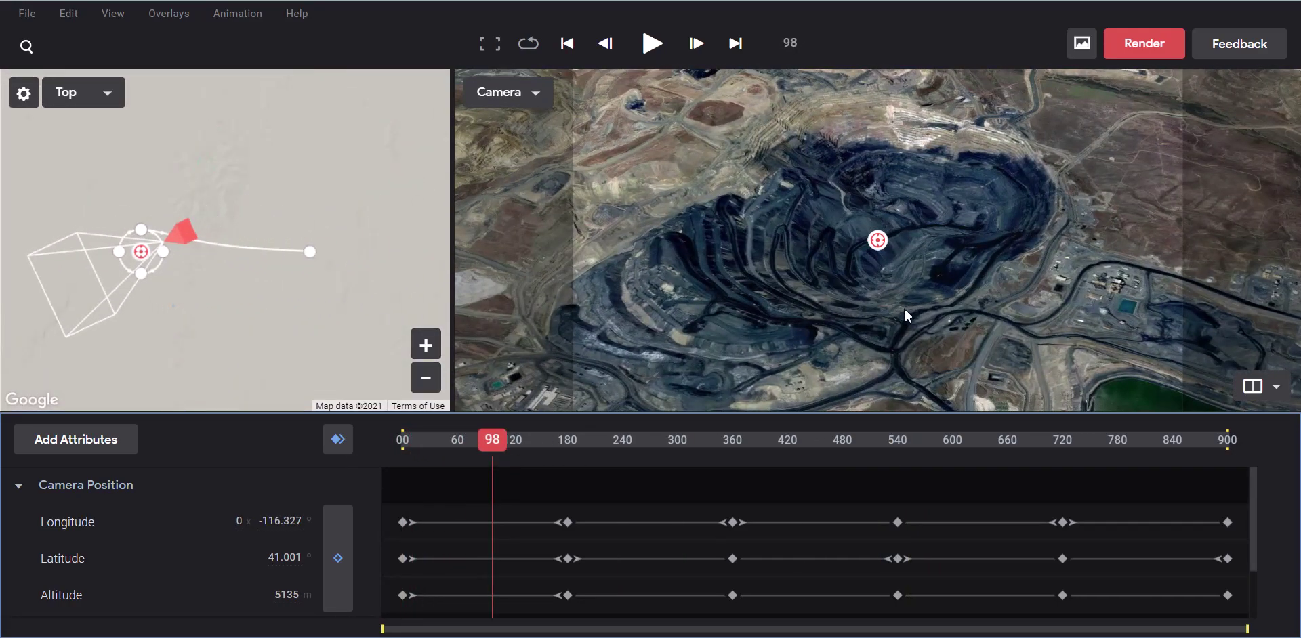
{"action": "mouse_move", "coordinate": [901, 344]}
{"action": "left_mouse_down", "text": "shift"}
{"action": "mouse_move", "coordinate": [861, 328]}
{"action": "mouse_move", "coordinate": [876, 342]}
{"action": "mouse_move", "coordinate": [898, 325]}
{"action": "mouse_move", "coordinate": [888, 349]}
{"action": "mouse_move", "coordinate": [913, 339]}
{"action": "left_mouse_up", "text": "shift"}
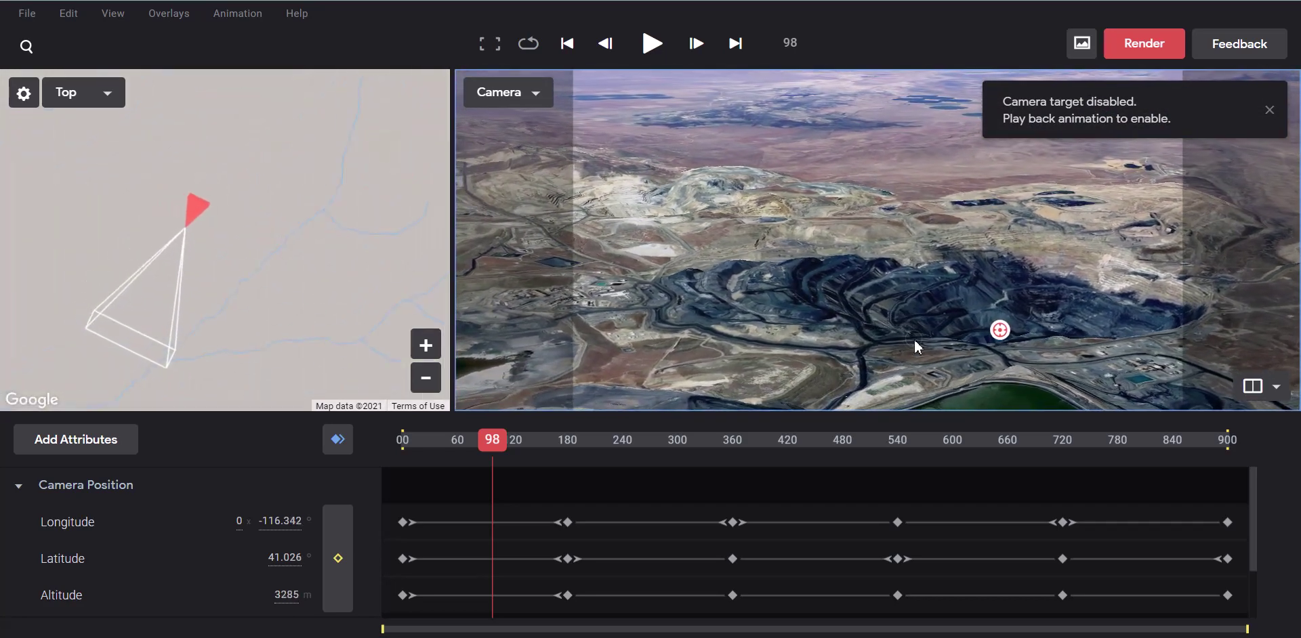
{"action": "left_click", "coordinate": [339, 566]}
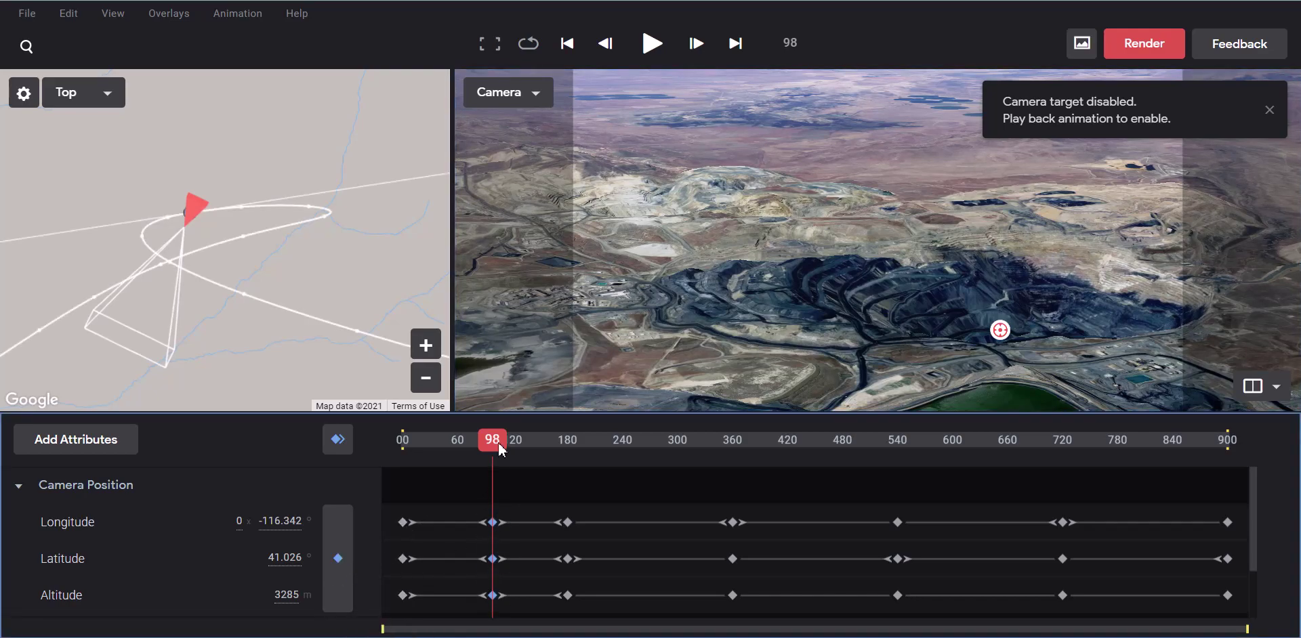
Delete the Camera Position keyframe at frame 98 and return the playhead to frame 9.
{"action": "left_click_drag", "start_coordinate": [502, 451], "coordinate": [534, 497]}
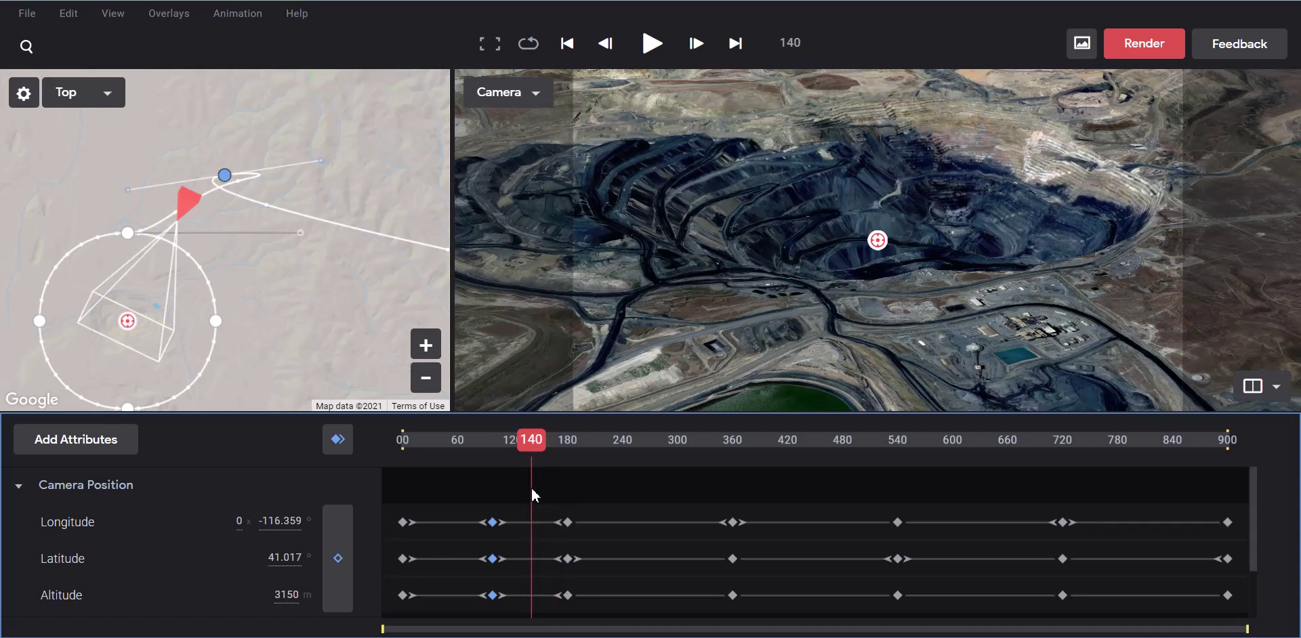
{"action": "key", "text": "Delete"}
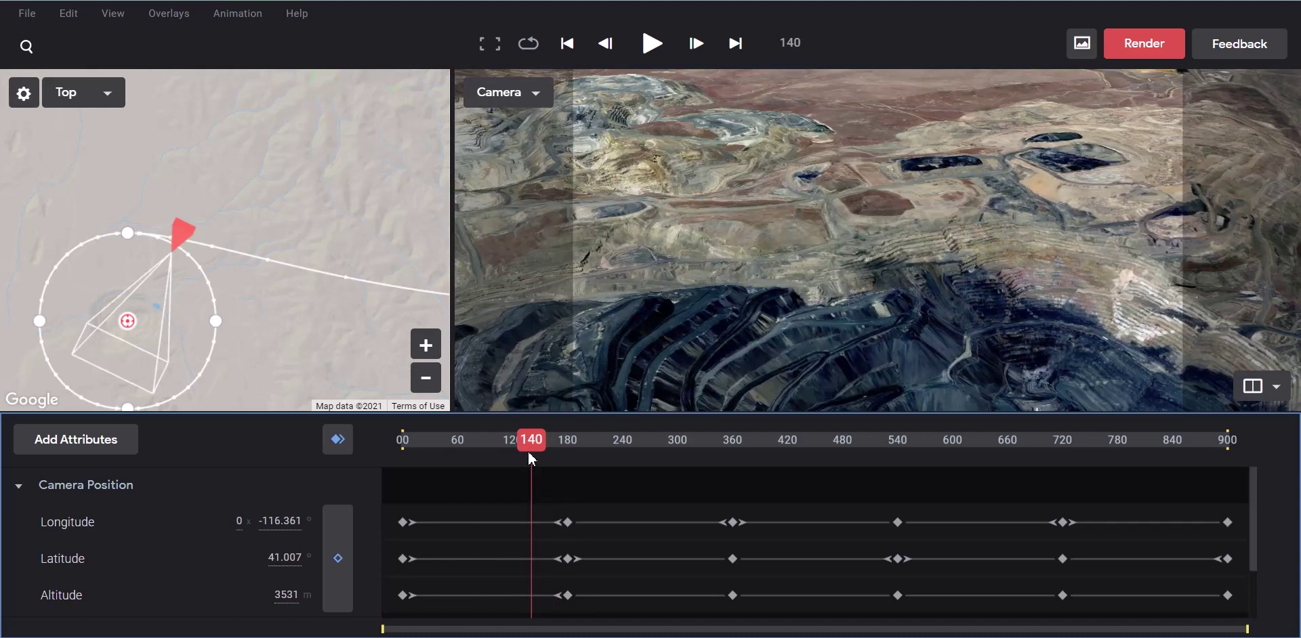
{"action": "left_click", "coordinate": [528, 446]}
{"action": "left_click_drag", "start_coordinate": [528, 446], "coordinate": [412, 449]}
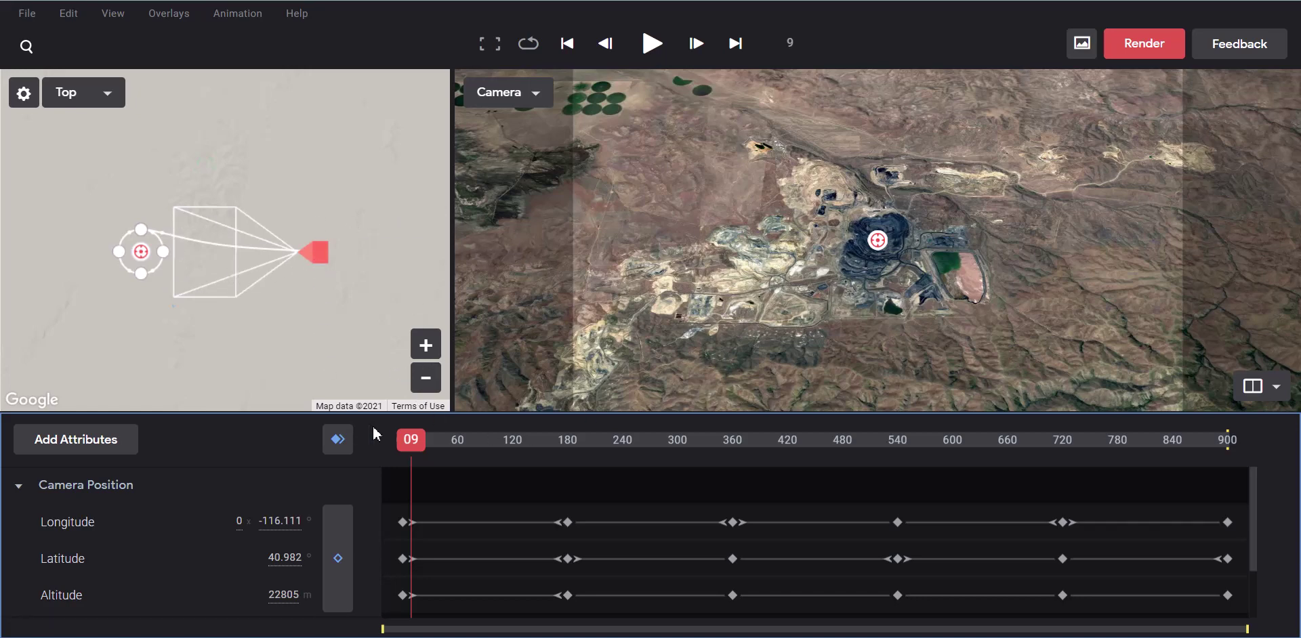
Collapse the Camera Position attributes and return the playhead to frame 0.
{"action": "mouse_move", "coordinate": [414, 453]}
{"action": "left_mouse_down"}
{"action": "mouse_move", "coordinate": [397, 456]}
{"action": "mouse_move", "coordinate": [430, 449]}
{"action": "left_mouse_up"}
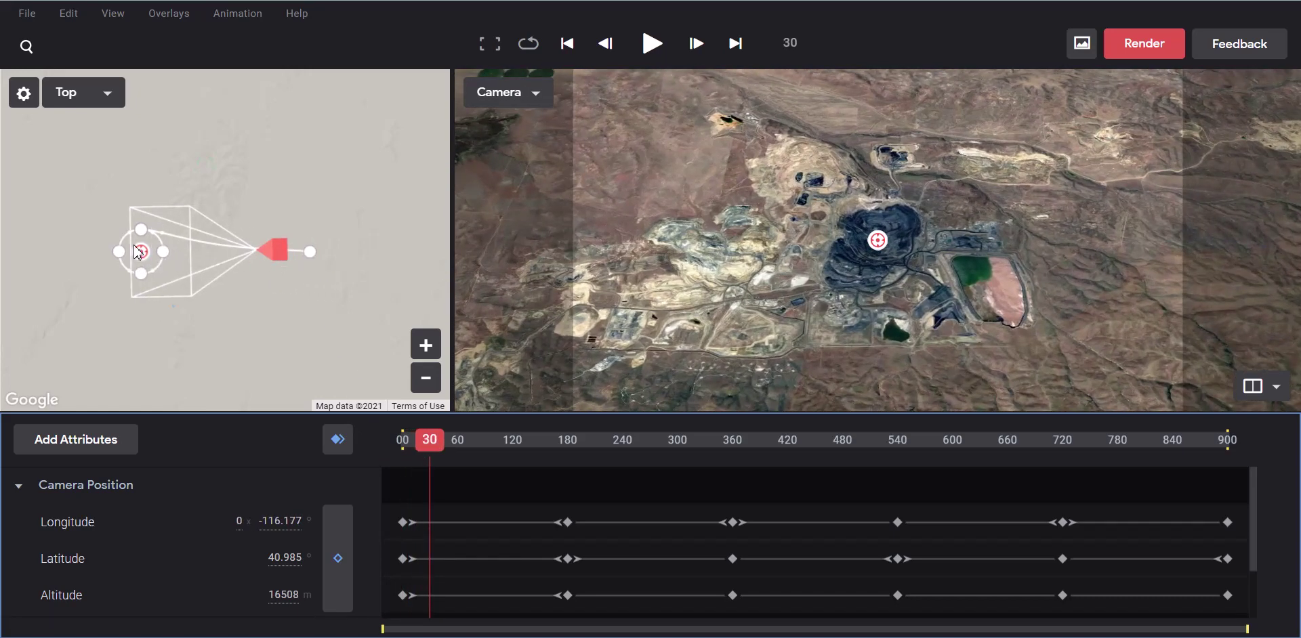
{"action": "left_click", "coordinate": [20, 488]}
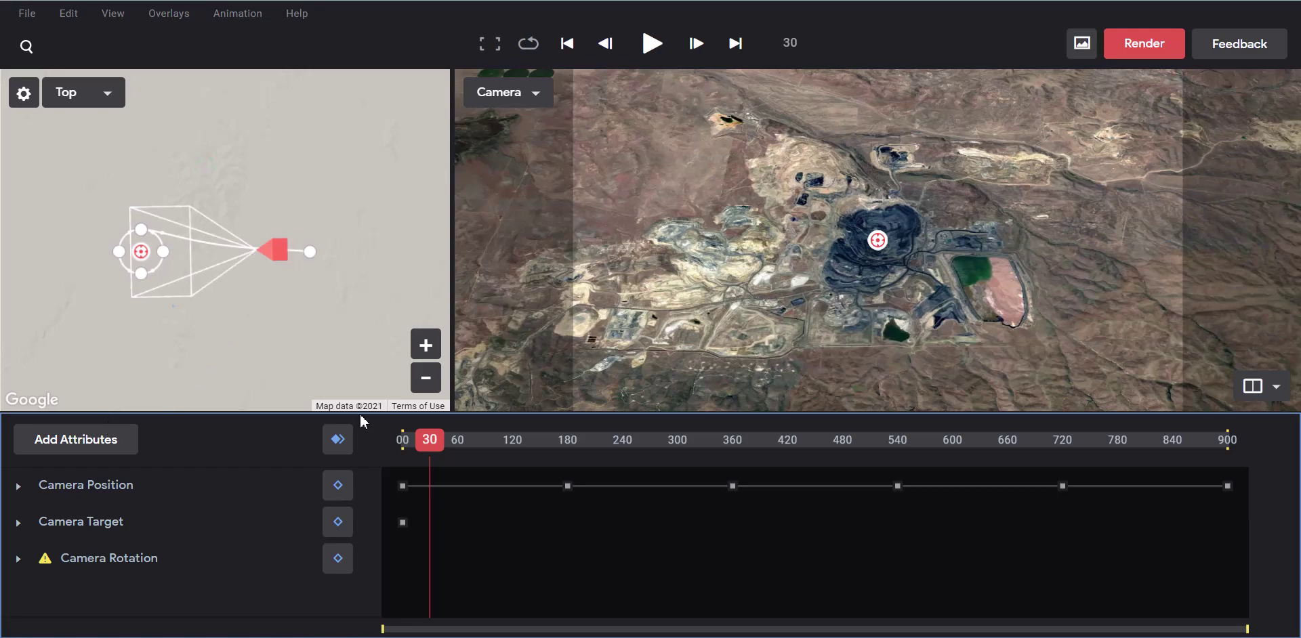
{"action": "left_click_drag", "start_coordinate": [433, 453], "coordinate": [403, 474]}
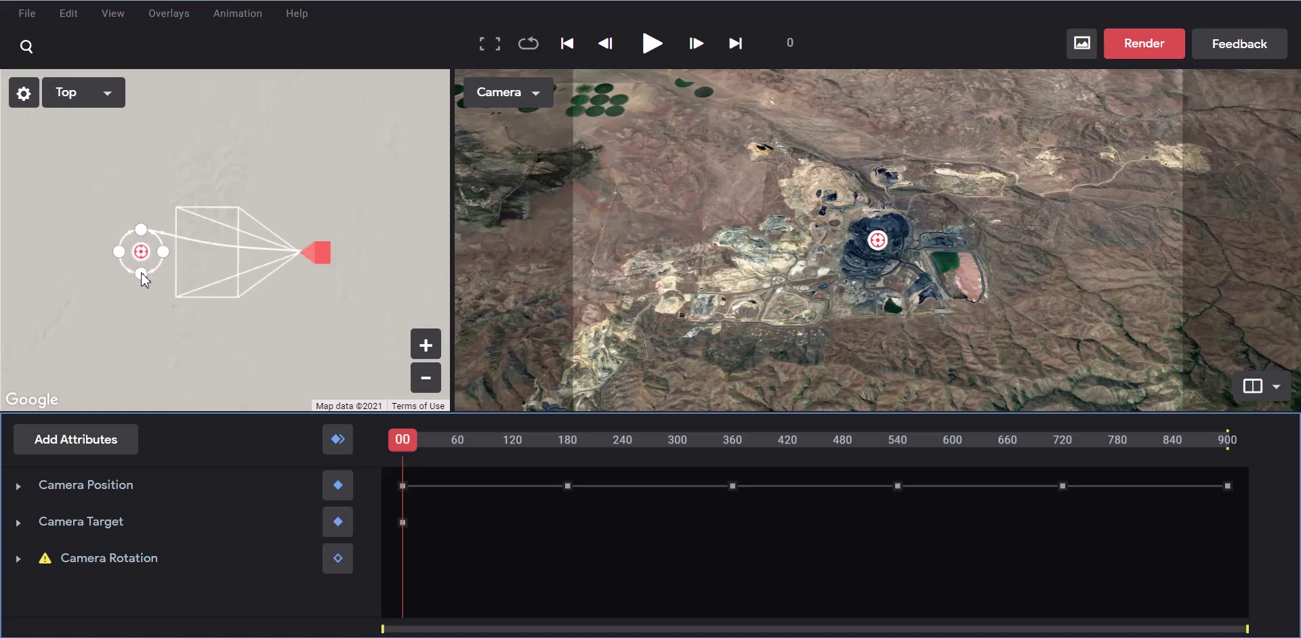
Move the southern point of the orbit path farther south and apply Smooth Path to it.
{"action": "left_click_drag", "start_coordinate": [141, 273], "coordinate": [139, 296]}
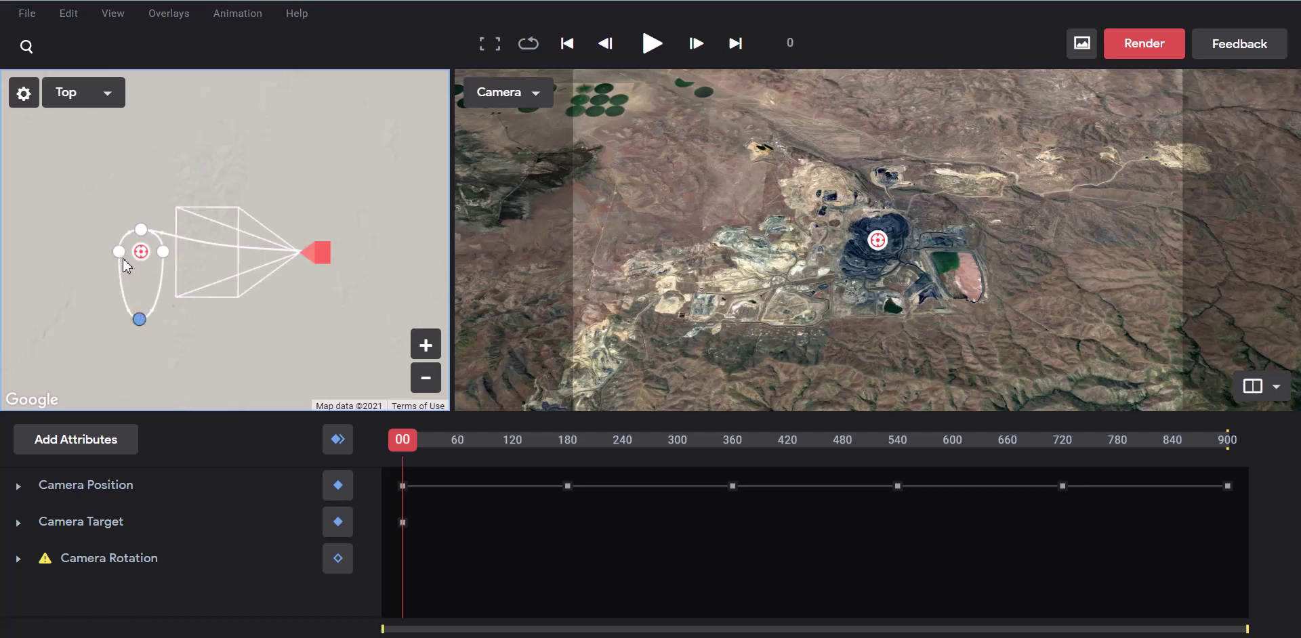
{"action": "right_click", "coordinate": [140, 322]}
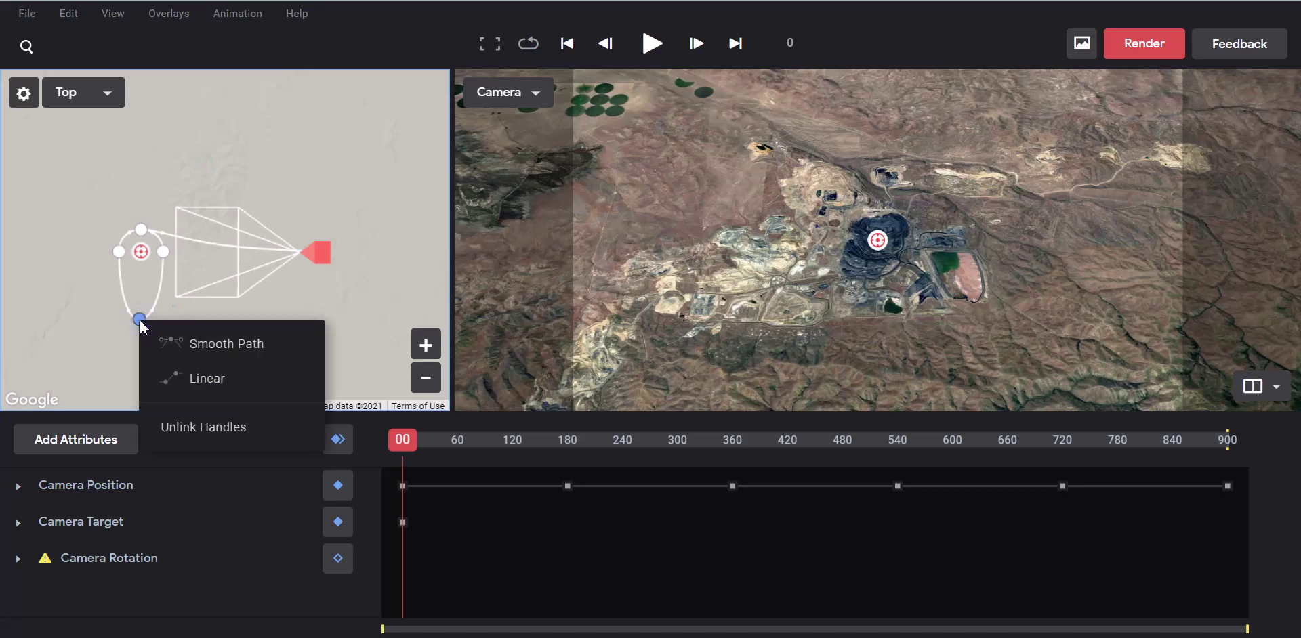
{"action": "left_click", "coordinate": [187, 344]}
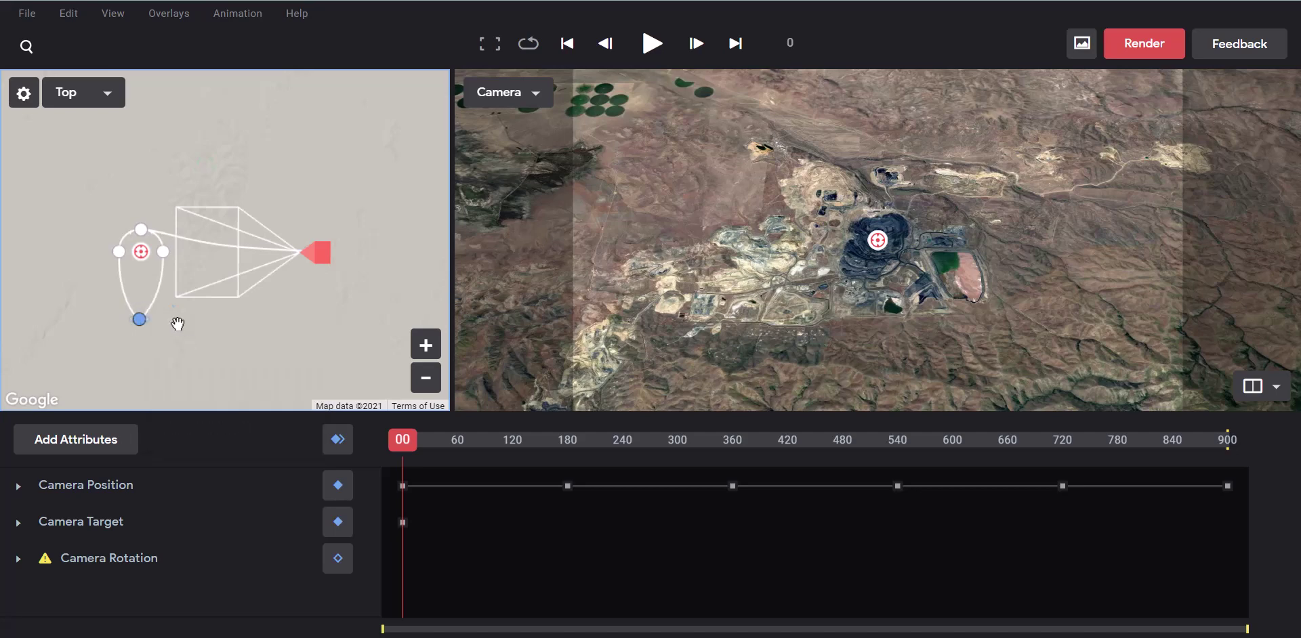
Lengthen the curve handles of the path's southern point to round the camera path broadly through it.
{"action": "left_click", "coordinate": [425, 347]}
{"action": "scroll", "coordinate": [217, 333], "scroll_direction": "down", "scroll_amount": 3}
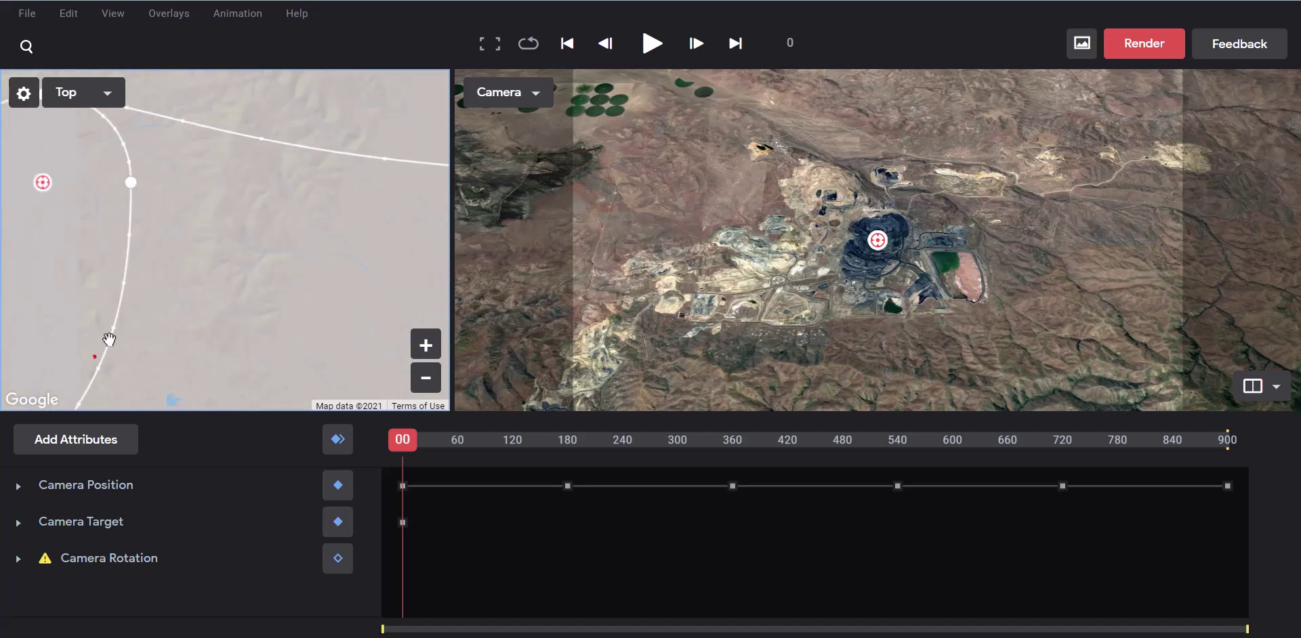
{"action": "right_click", "coordinate": [303, 273]}
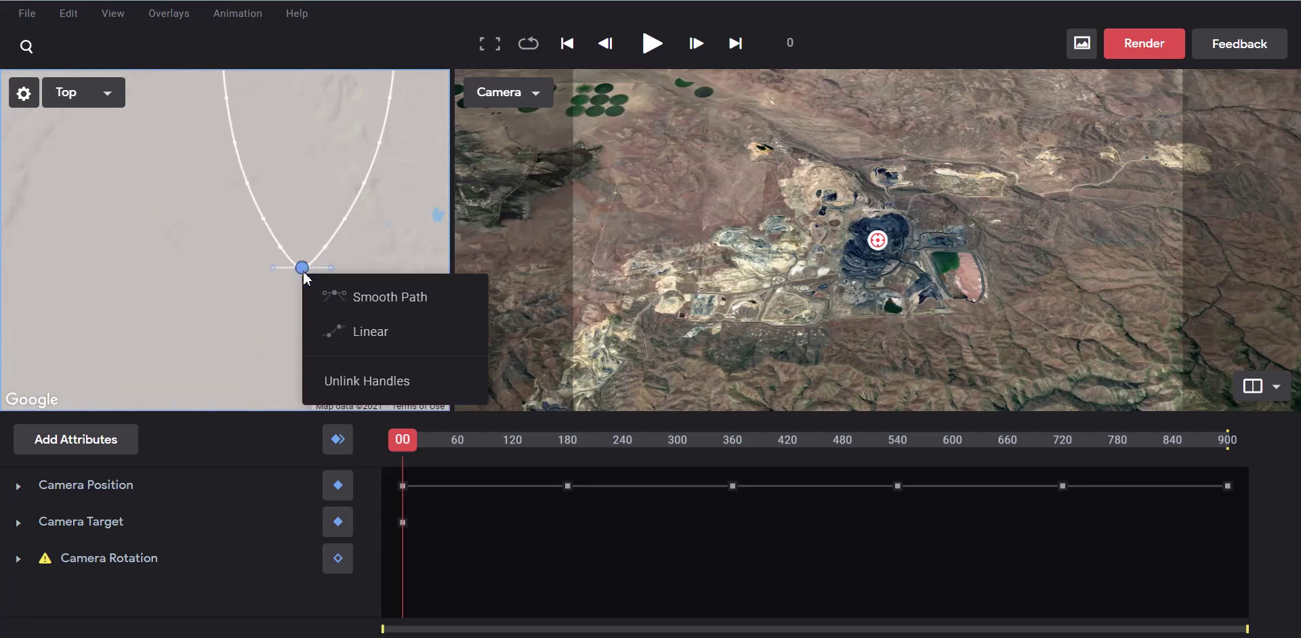
{"action": "left_click_drag", "start_coordinate": [271, 267], "coordinate": [144, 241]}
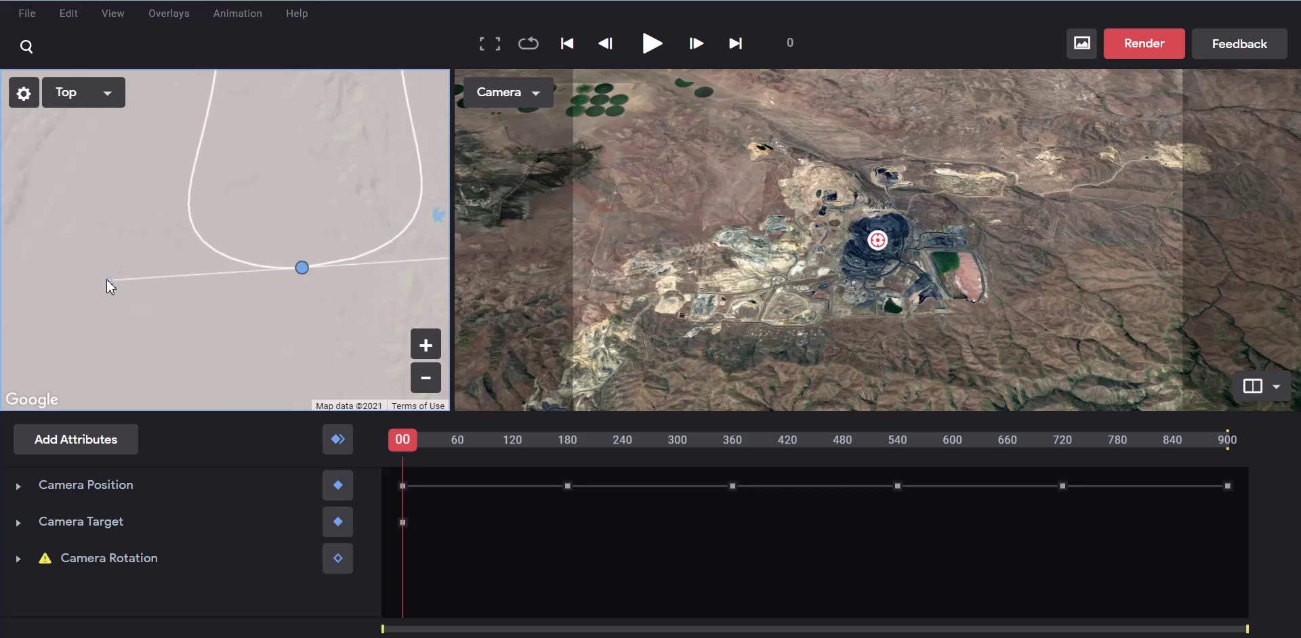
{"action": "left_click_drag", "start_coordinate": [107, 279], "coordinate": [98, 272]}
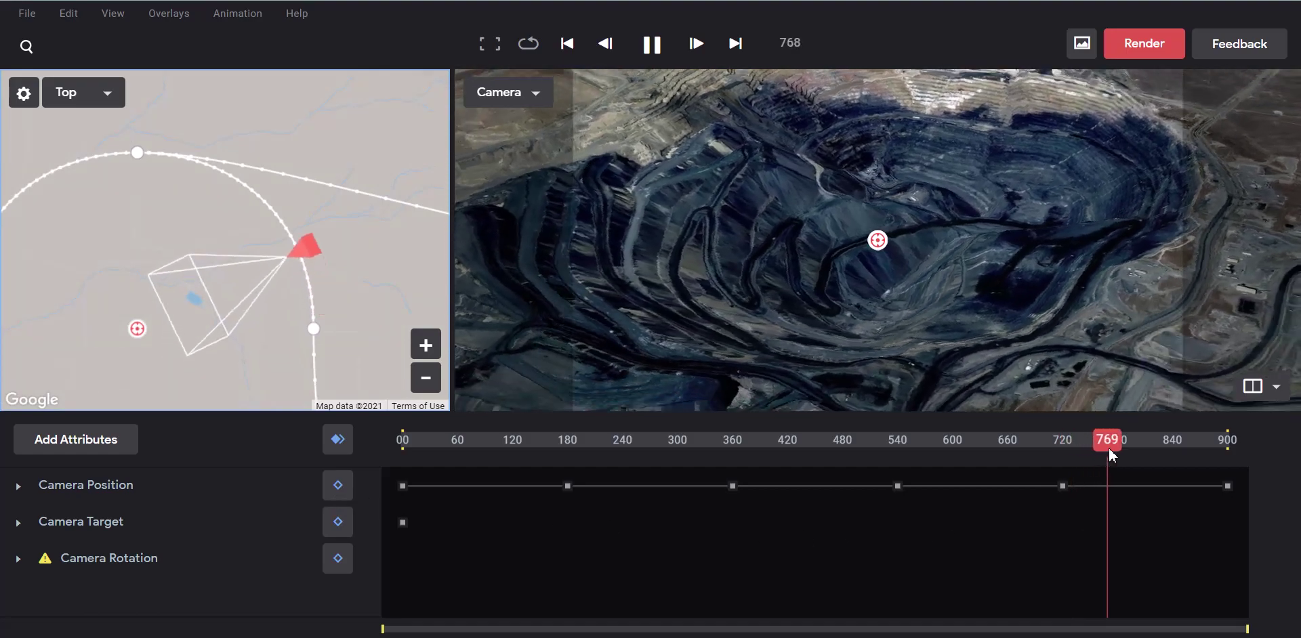
Preview the animation from the start, pause at frame 35, and tilt the camera down to a low view of the pit with the horizon.
{"action": "left_click_drag", "start_coordinate": [1109, 449], "coordinate": [328, 501]}
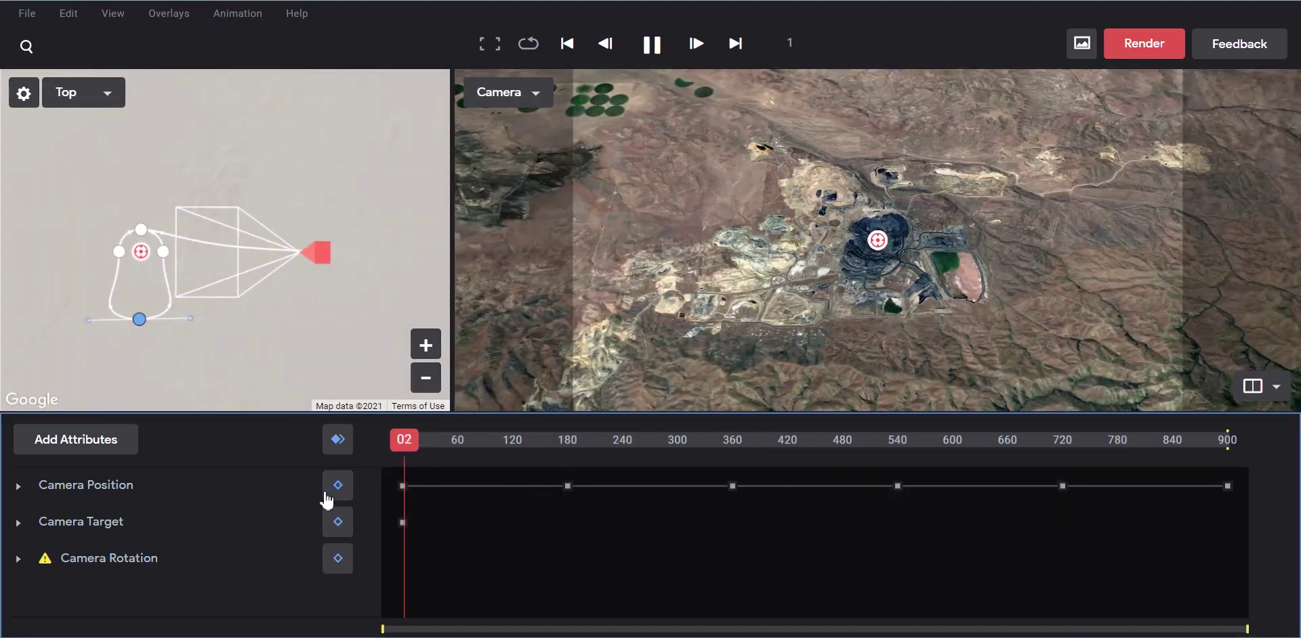
{"action": "left_click_drag", "start_coordinate": [442, 439], "coordinate": [405, 441]}
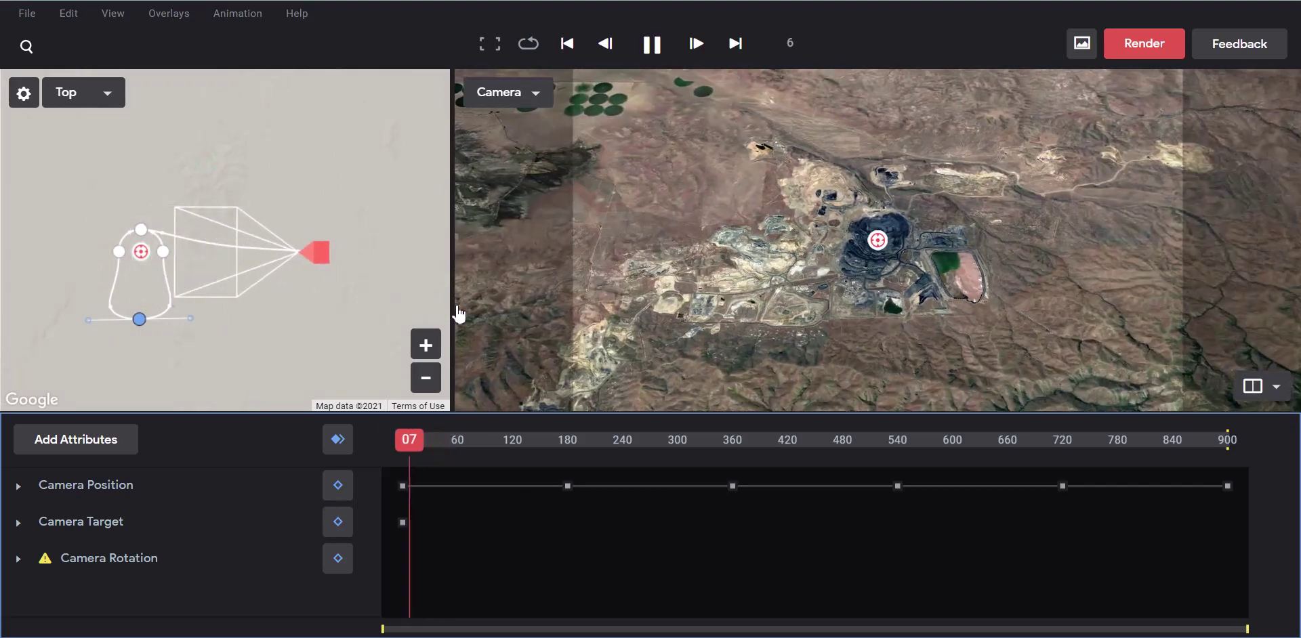
{"action": "left_click", "coordinate": [653, 44]}
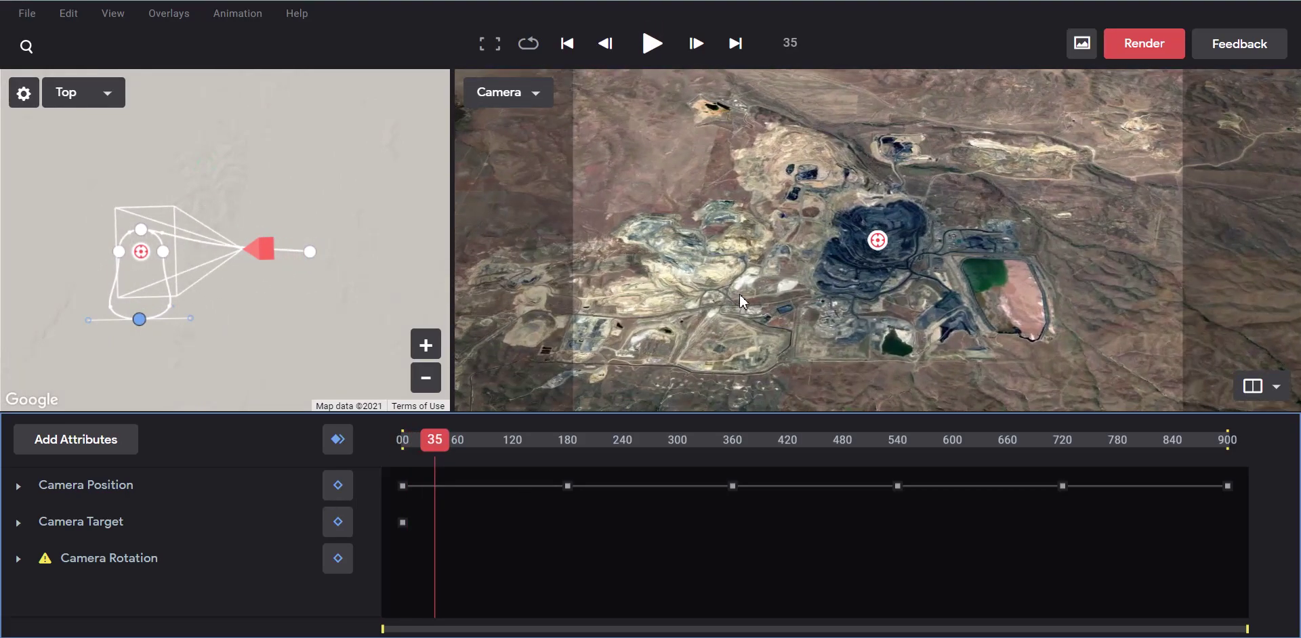
{"action": "left_click_drag", "start_coordinate": [848, 299], "coordinate": [889, 299]}
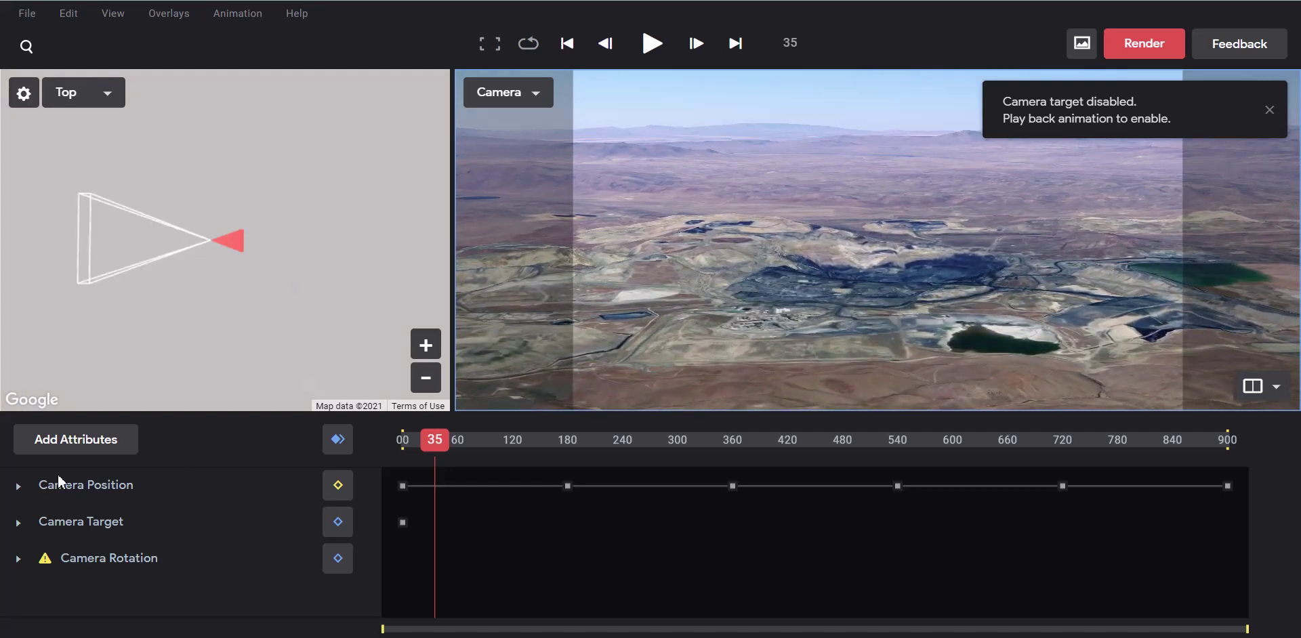
Add the Time of Day attribute to the project.
{"action": "left_click", "coordinate": [89, 449]}
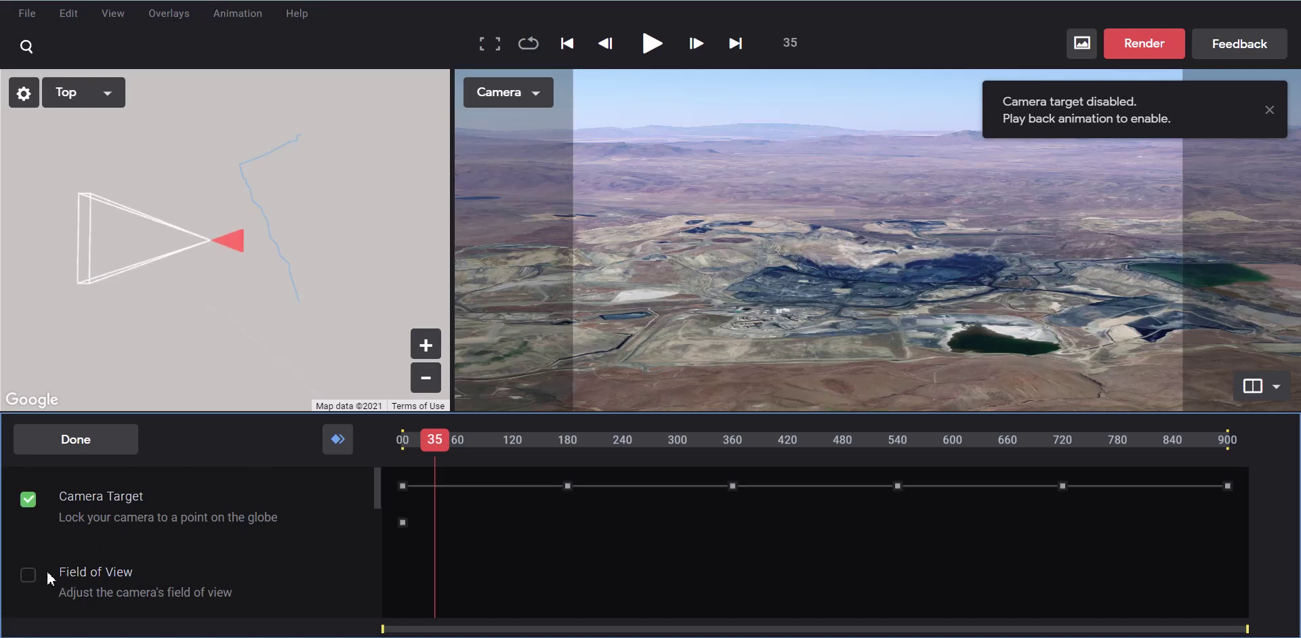
{"action": "scroll", "coordinate": [47, 576], "scroll_direction": "down", "scroll_amount": 3}
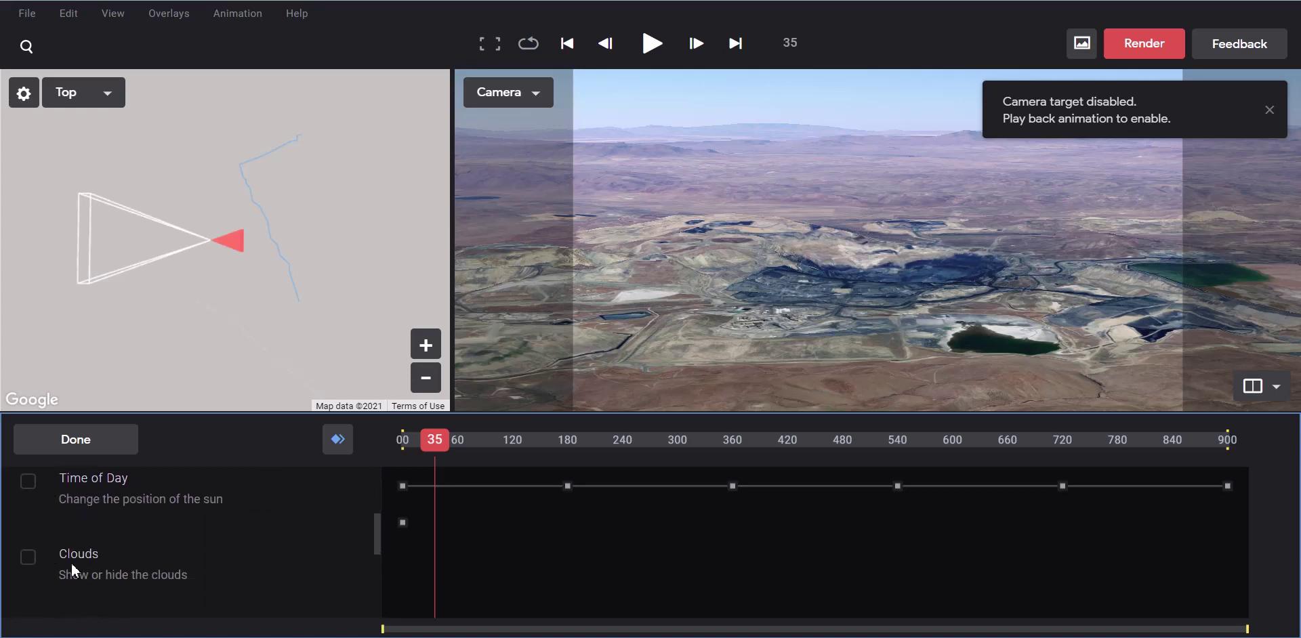
{"action": "scroll", "coordinate": [75, 549], "scroll_direction": "up", "scroll_amount": 3}
{"action": "scroll", "coordinate": [78, 532], "scroll_direction": "down", "scroll_amount": 4}
{"action": "scroll", "coordinate": [62, 596], "scroll_direction": "up", "scroll_amount": 1}
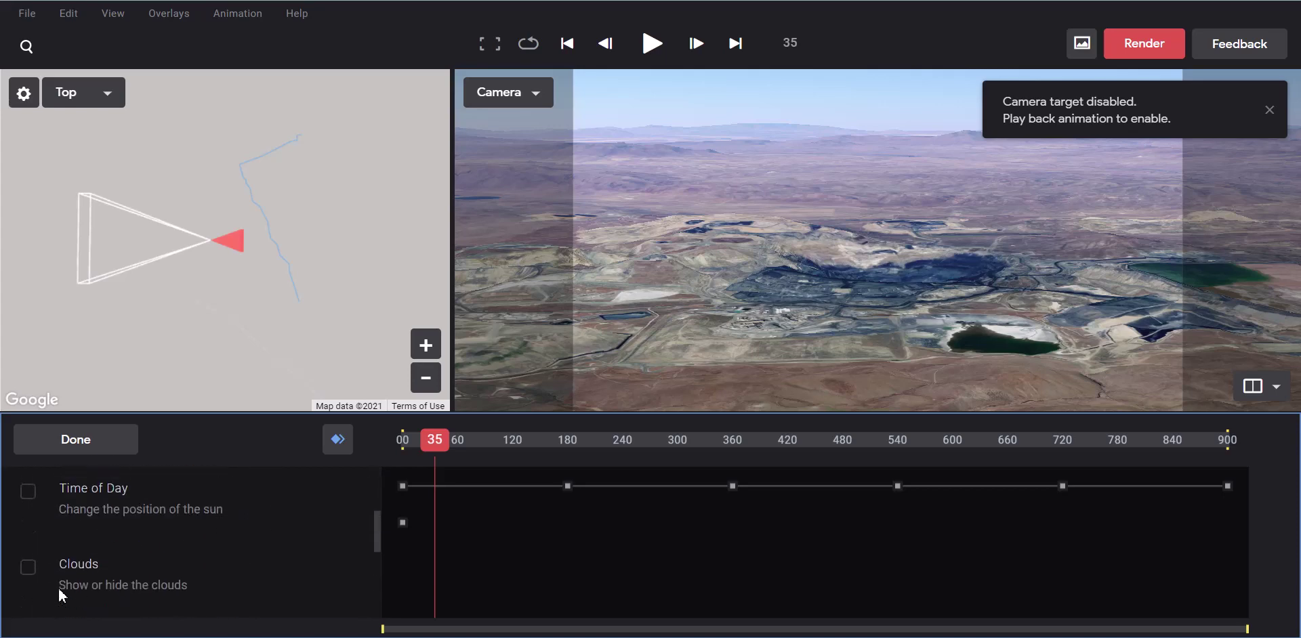
{"action": "scroll", "coordinate": [62, 583], "scroll_direction": "up", "scroll_amount": 1}
{"action": "left_click", "coordinate": [30, 568]}
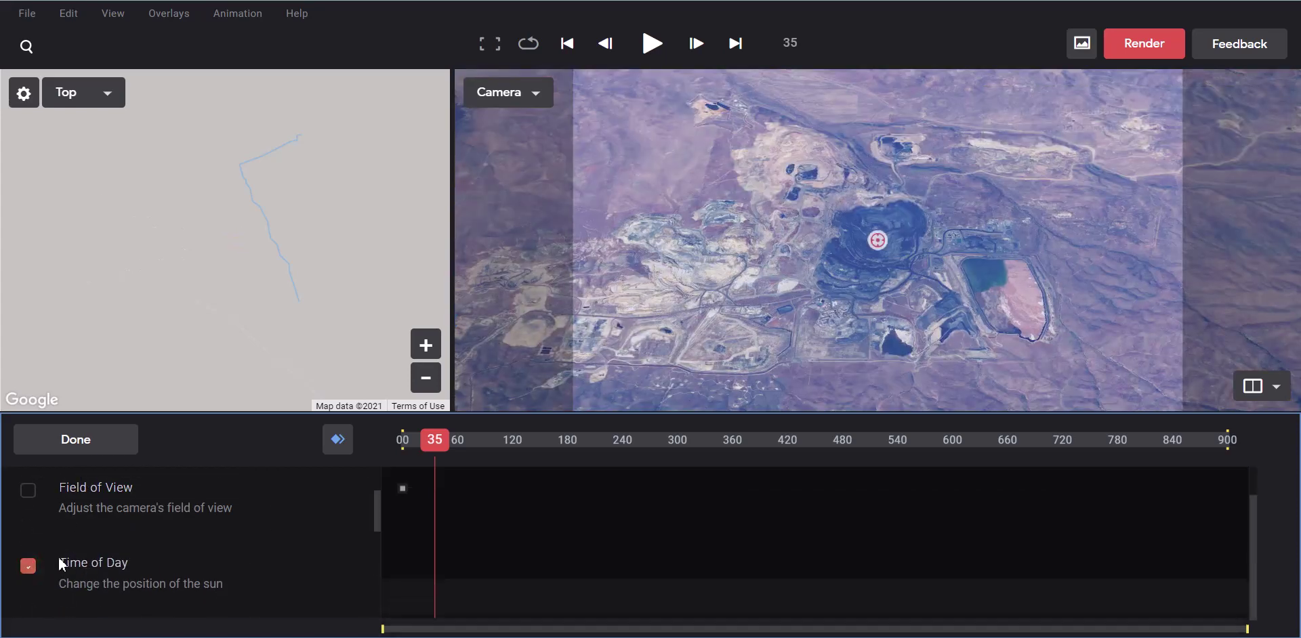
{"action": "left_click", "coordinate": [84, 443]}
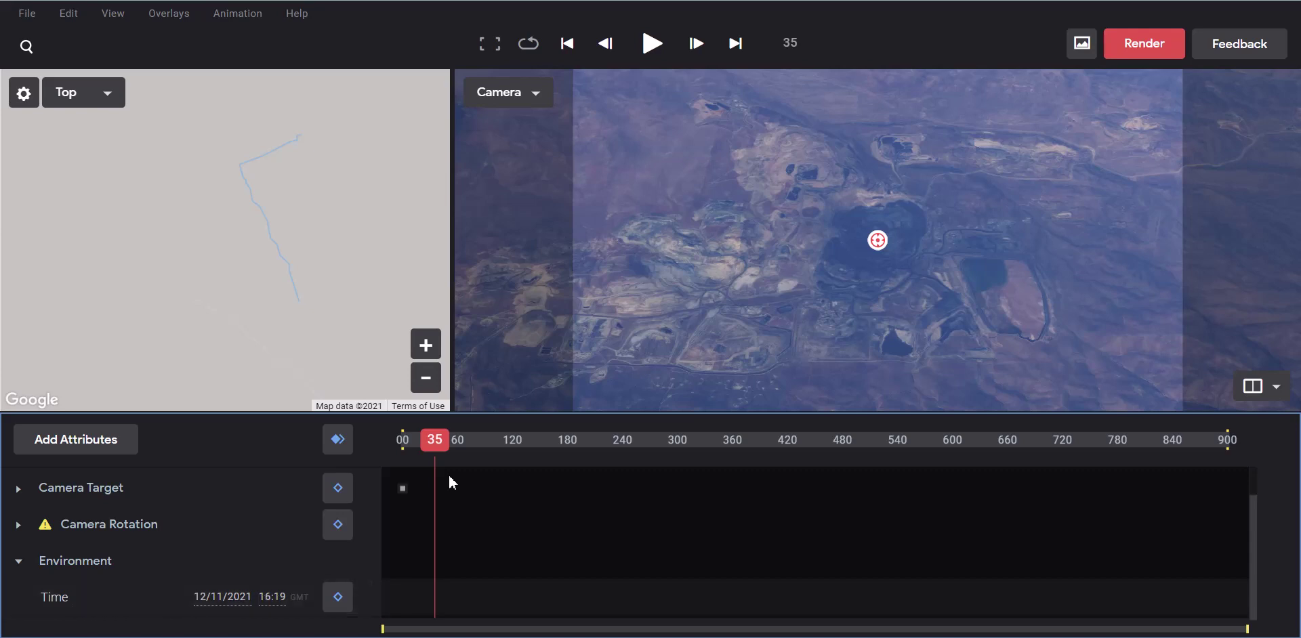
Turn the camera toward the sun above the horizon, set the environment time to 15:17 GMT, and look back at the pit.
{"action": "mouse_move", "coordinate": [873, 301]}
{"action": "left_mouse_down", "text": "shift"}
{"action": "mouse_move", "coordinate": [877, 243]}
{"action": "mouse_move", "coordinate": [883, 319]}
{"action": "mouse_move", "coordinate": [879, 257]}
{"action": "mouse_move", "coordinate": [869, 316]}
{"action": "left_mouse_up", "text": "shift"}
{"action": "mouse_move", "coordinate": [758, 305]}
{"action": "left_mouse_down", "text": "shift"}
{"action": "mouse_move", "coordinate": [892, 256]}
{"action": "mouse_move", "coordinate": [1192, 205]}
{"action": "mouse_move", "coordinate": [1044, 209]}
{"action": "mouse_move", "coordinate": [1175, 195]}
{"action": "mouse_move", "coordinate": [1117, 190]}
{"action": "mouse_move", "coordinate": [1033, 237]}
{"action": "mouse_move", "coordinate": [1044, 273]}
{"action": "mouse_move", "coordinate": [919, 205]}
{"action": "mouse_move", "coordinate": [920, 251]}
{"action": "mouse_move", "coordinate": [920, 201]}
{"action": "mouse_move", "coordinate": [851, 314]}
{"action": "mouse_move", "coordinate": [843, 360]}
{"action": "mouse_move", "coordinate": [856, 277]}
{"action": "left_mouse_up", "text": "shift"}
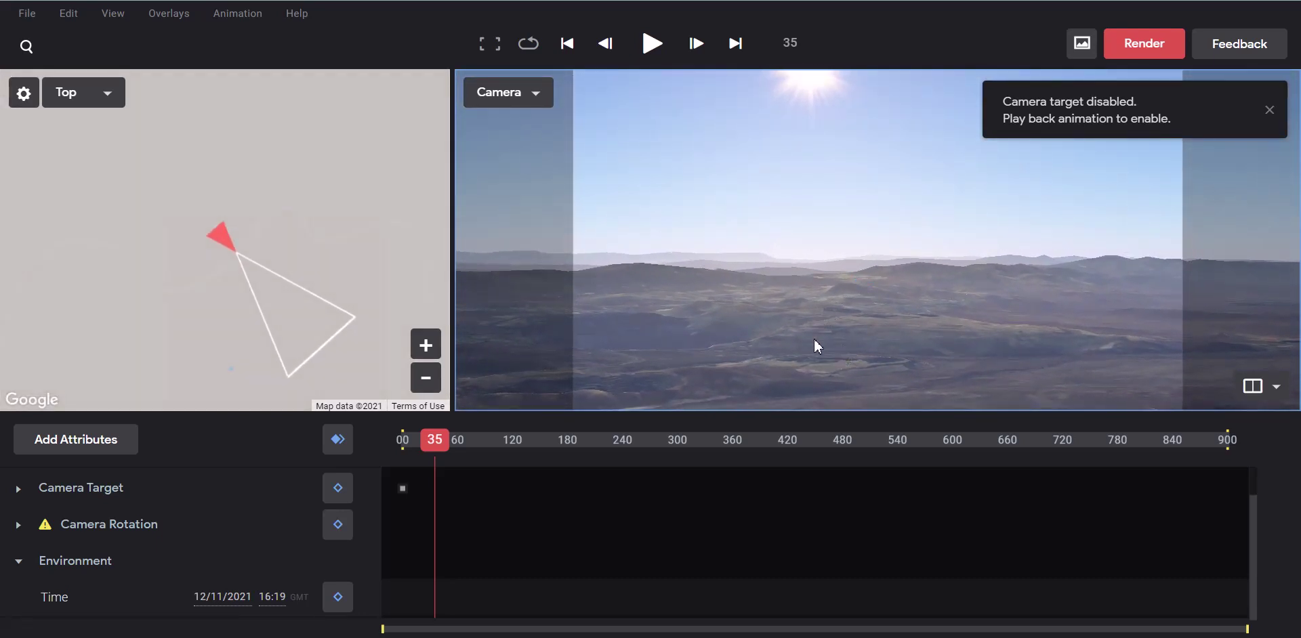
{"action": "mouse_move", "coordinate": [815, 338]}
{"action": "left_mouse_down", "text": "shift"}
{"action": "mouse_move", "coordinate": [816, 294]}
{"action": "mouse_move", "coordinate": [788, 324]}
{"action": "mouse_move", "coordinate": [767, 322]}
{"action": "mouse_move", "coordinate": [847, 330]}
{"action": "mouse_move", "coordinate": [836, 338]}
{"action": "mouse_move", "coordinate": [892, 291]}
{"action": "mouse_move", "coordinate": [855, 269]}
{"action": "mouse_move", "coordinate": [844, 273]}
{"action": "mouse_move", "coordinate": [881, 335]}
{"action": "mouse_move", "coordinate": [950, 318]}
{"action": "mouse_move", "coordinate": [948, 331]}
{"action": "mouse_move", "coordinate": [909, 331]}
{"action": "left_mouse_up", "text": "shift"}
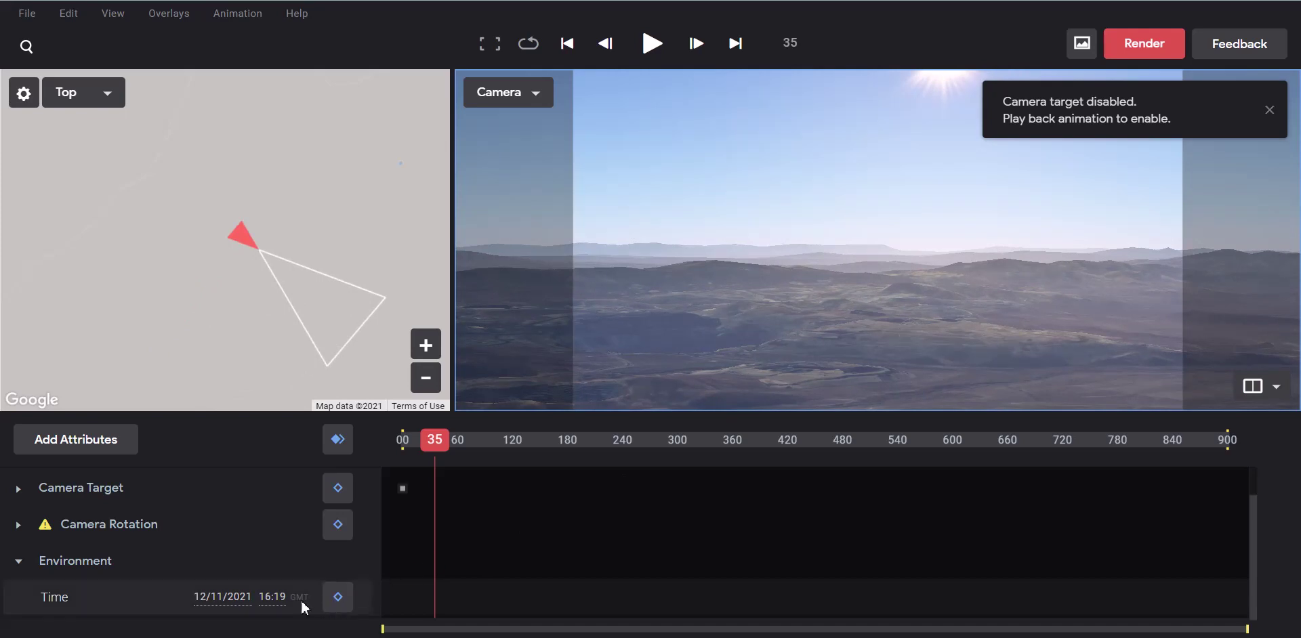
{"action": "left_click_drag", "start_coordinate": [272, 599], "coordinate": [24, 618]}
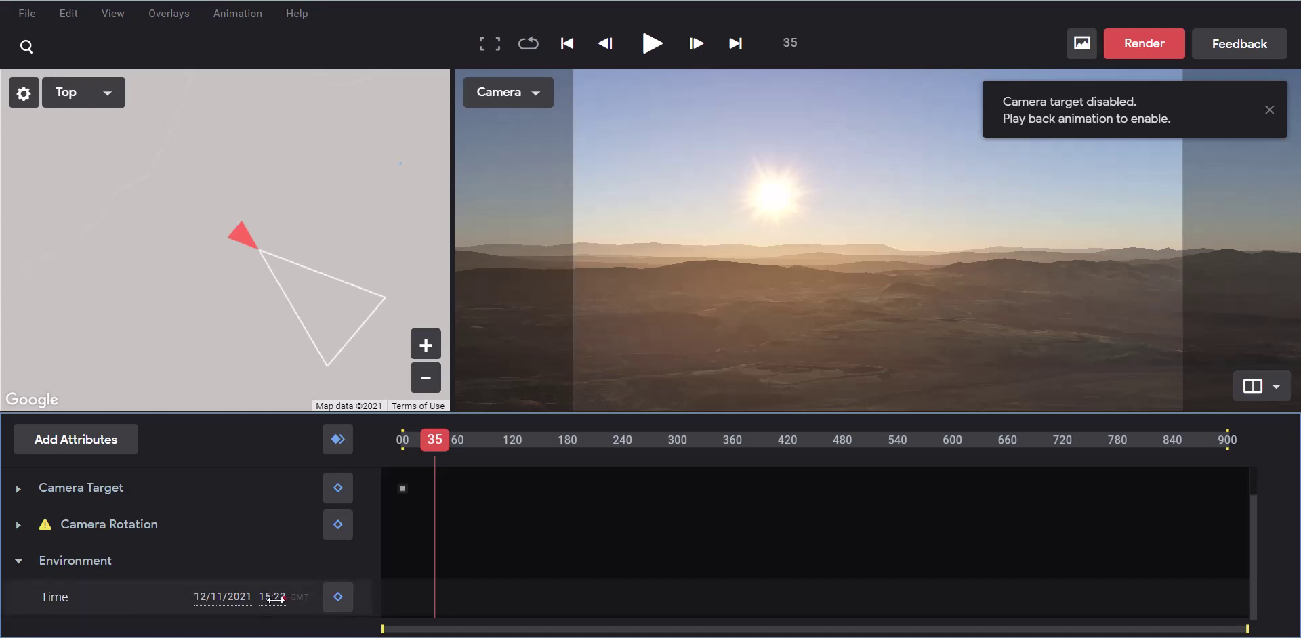
{"action": "left_click_drag", "start_coordinate": [888, 348], "coordinate": [717, 374]}
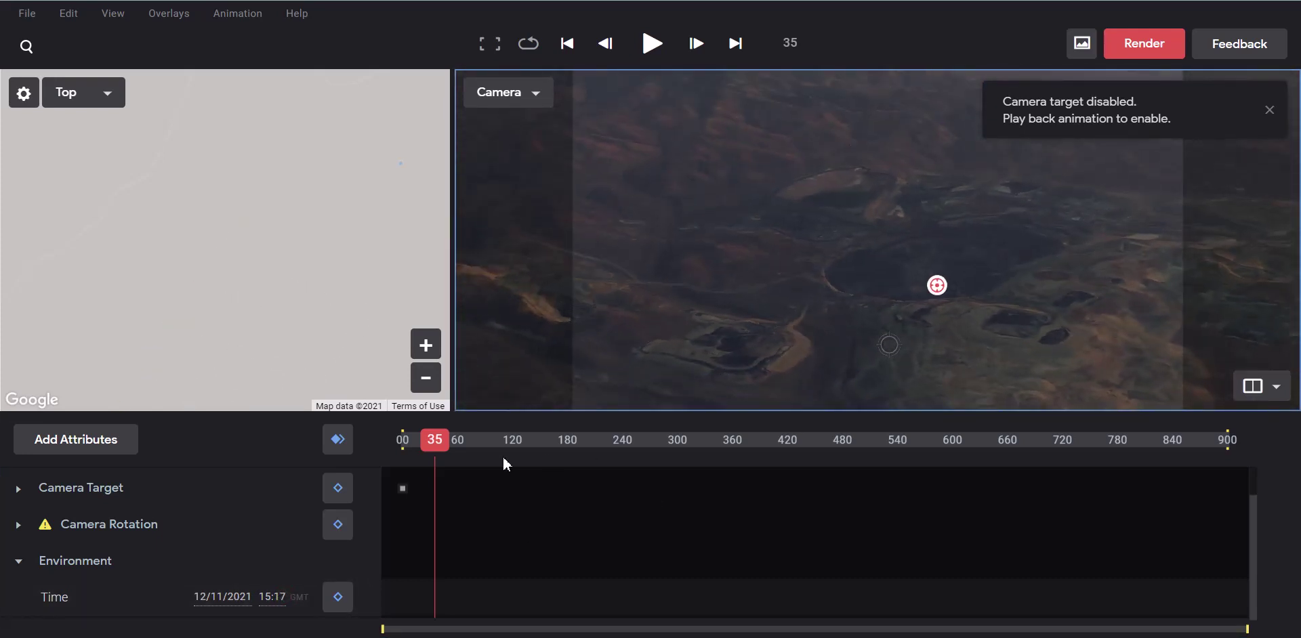
Add a Time keyframe at frame 0 and set its time to 14:47 GMT.
{"action": "left_click_drag", "start_coordinate": [442, 445], "coordinate": [403, 442]}
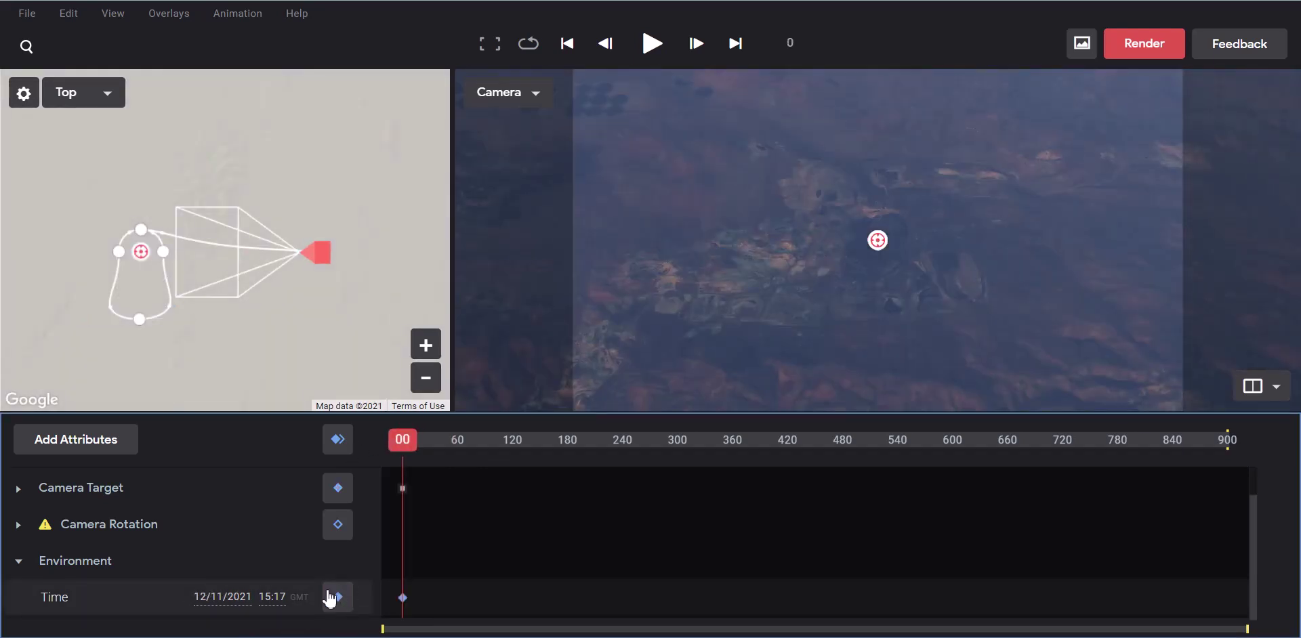
{"action": "left_click_drag", "start_coordinate": [273, 597], "coordinate": [2, 596]}
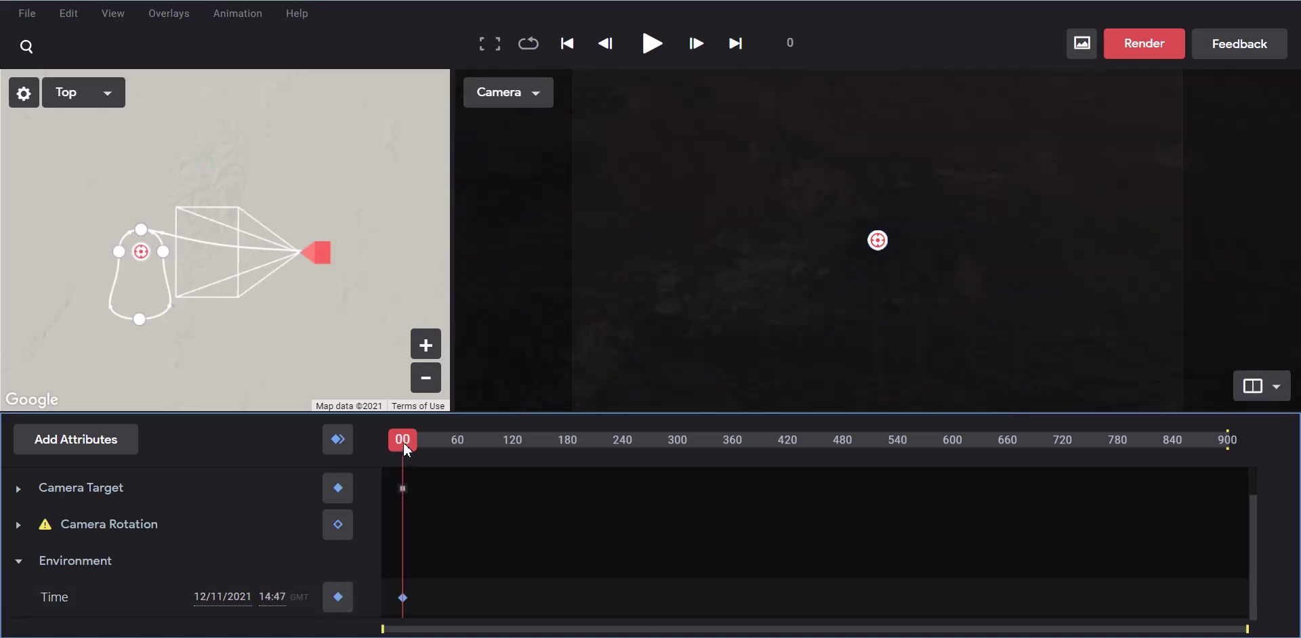
Add a second Time keyframe at frame 329 with the time set to 16:06 GMT.
{"action": "left_click_drag", "start_coordinate": [404, 442], "coordinate": [704, 416]}
{"action": "left_click_drag", "start_coordinate": [271, 598], "coordinate": [812, 612]}
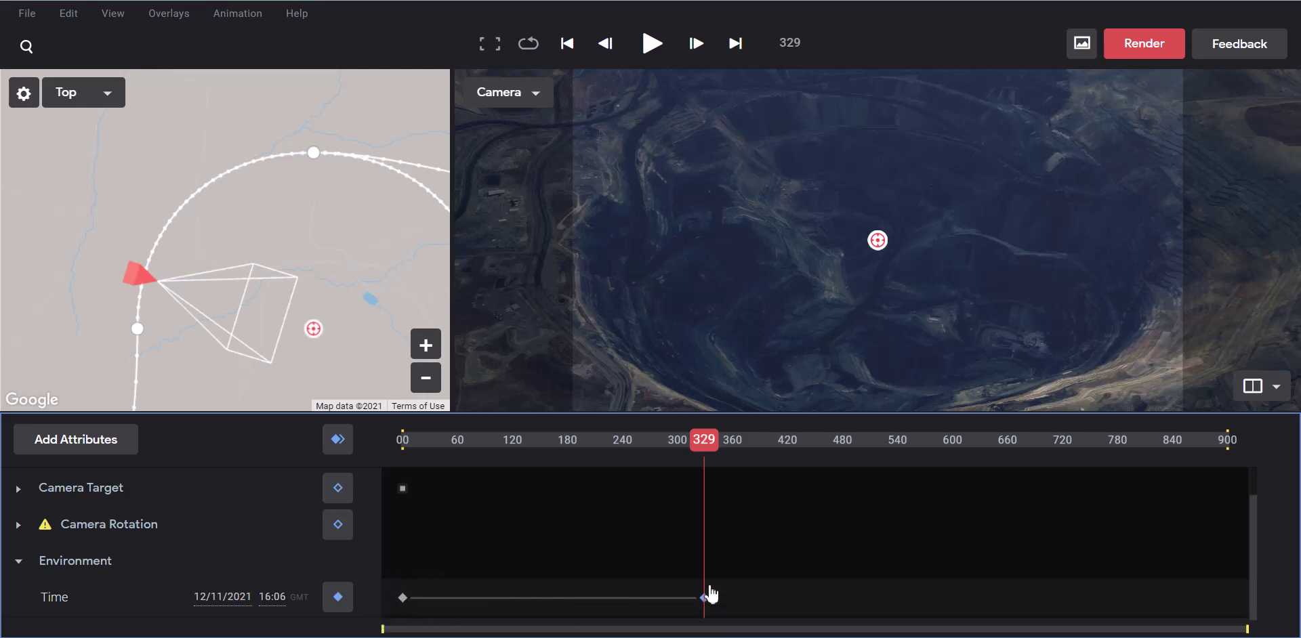
Play the animation from frame 0 and, during playback, move the orbit path's western point northwest and its northern end point slightly outward.
{"action": "left_click_drag", "start_coordinate": [710, 441], "coordinate": [376, 482]}
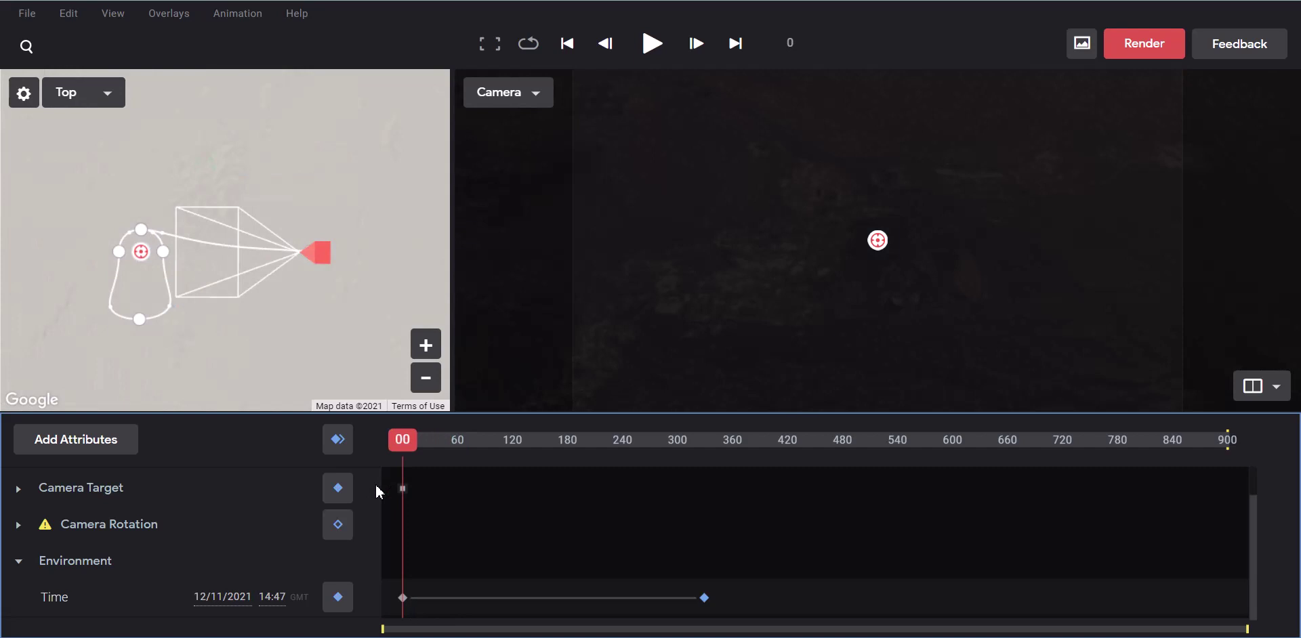
{"action": "left_click", "coordinate": [654, 51]}
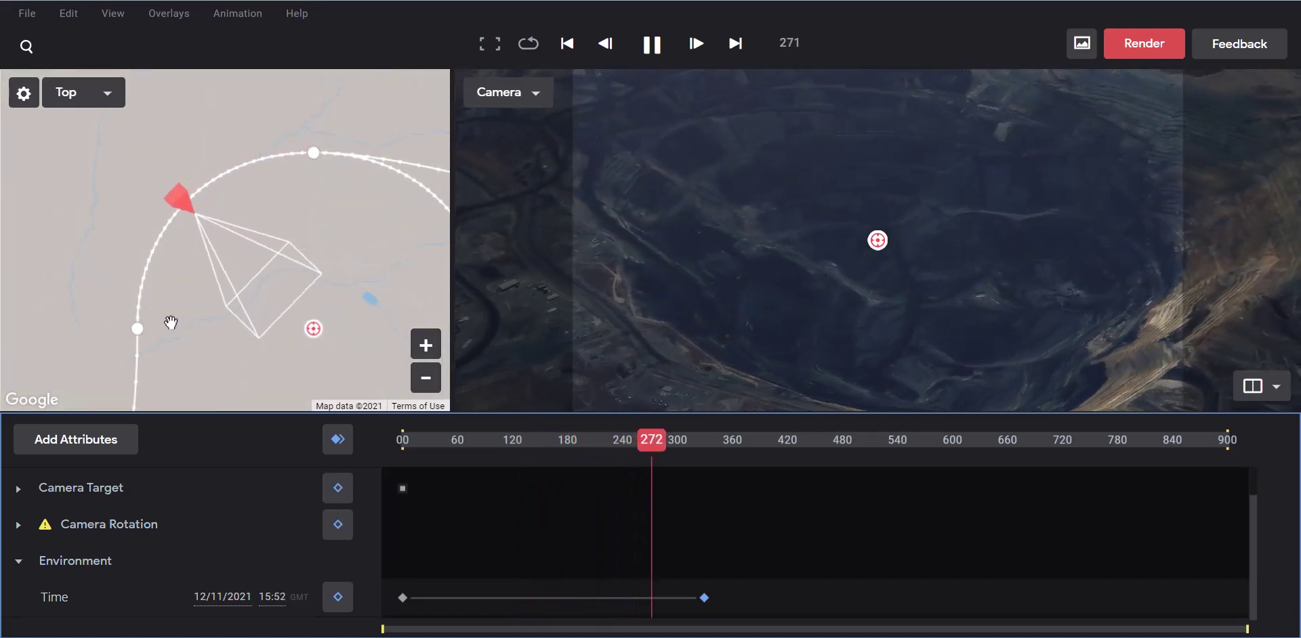
{"action": "left_click_drag", "start_coordinate": [137, 329], "coordinate": [58, 217]}
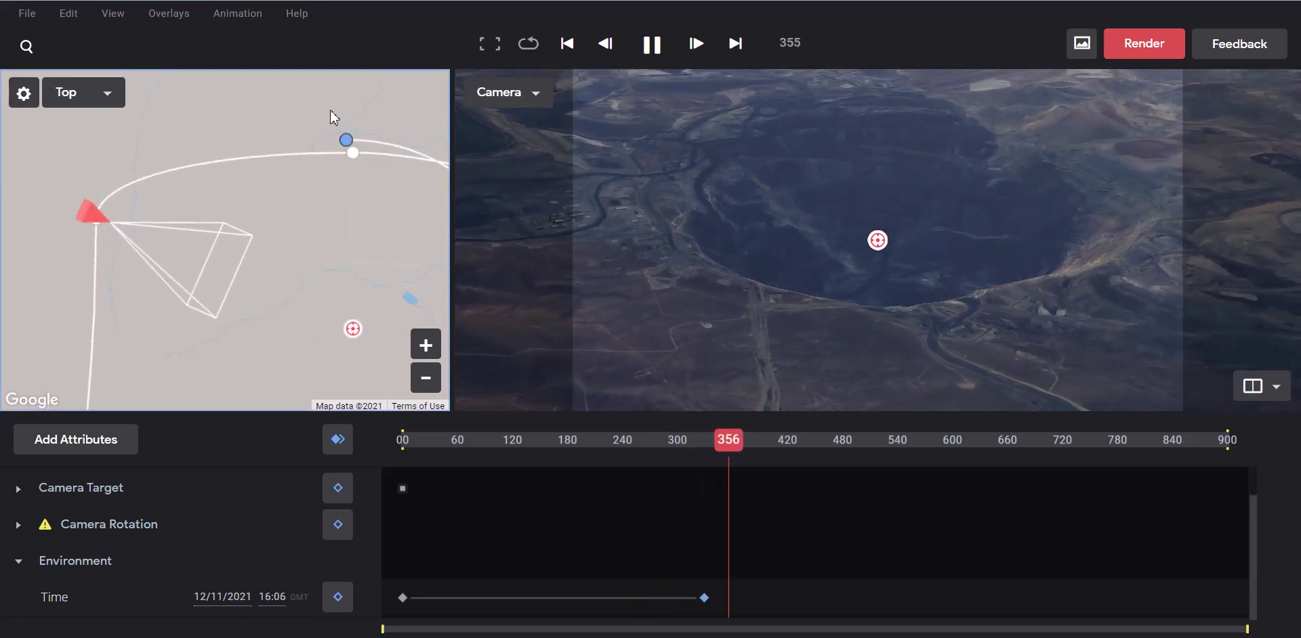
{"action": "scroll", "coordinate": [315, 177], "scroll_direction": "down", "scroll_amount": 3}
{"action": "scroll", "coordinate": [250, 282], "scroll_direction": "up", "scroll_amount": 2}
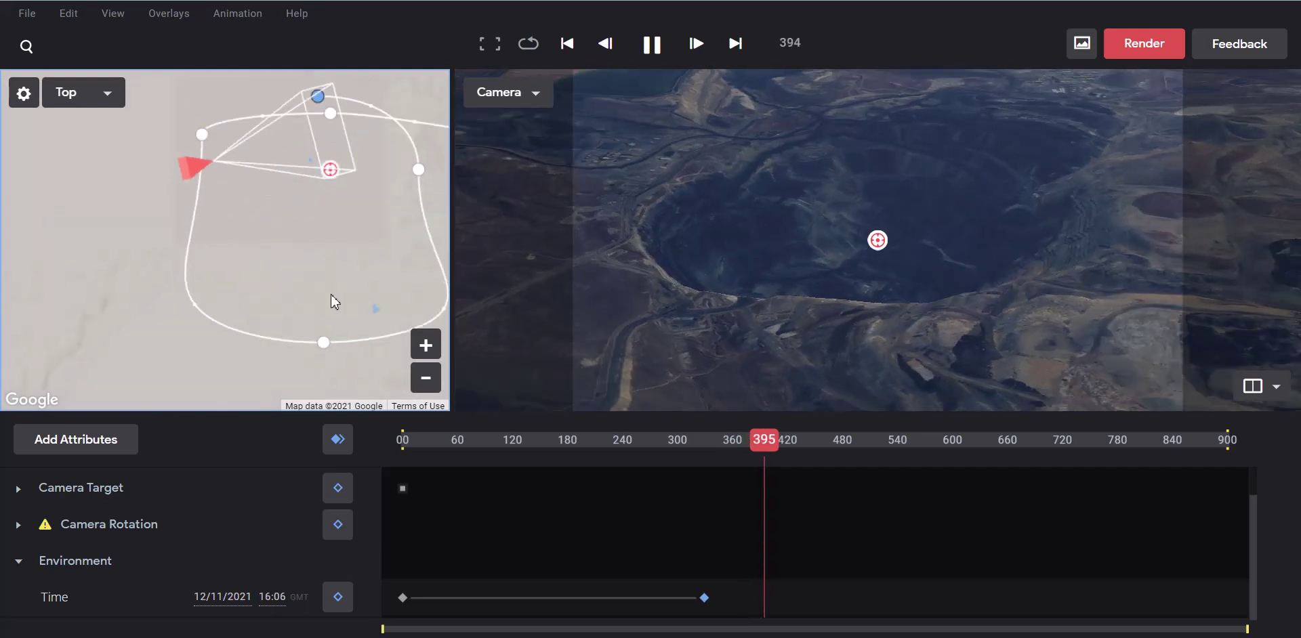
{"action": "scroll", "coordinate": [330, 294], "scroll_direction": "down", "scroll_amount": 1}
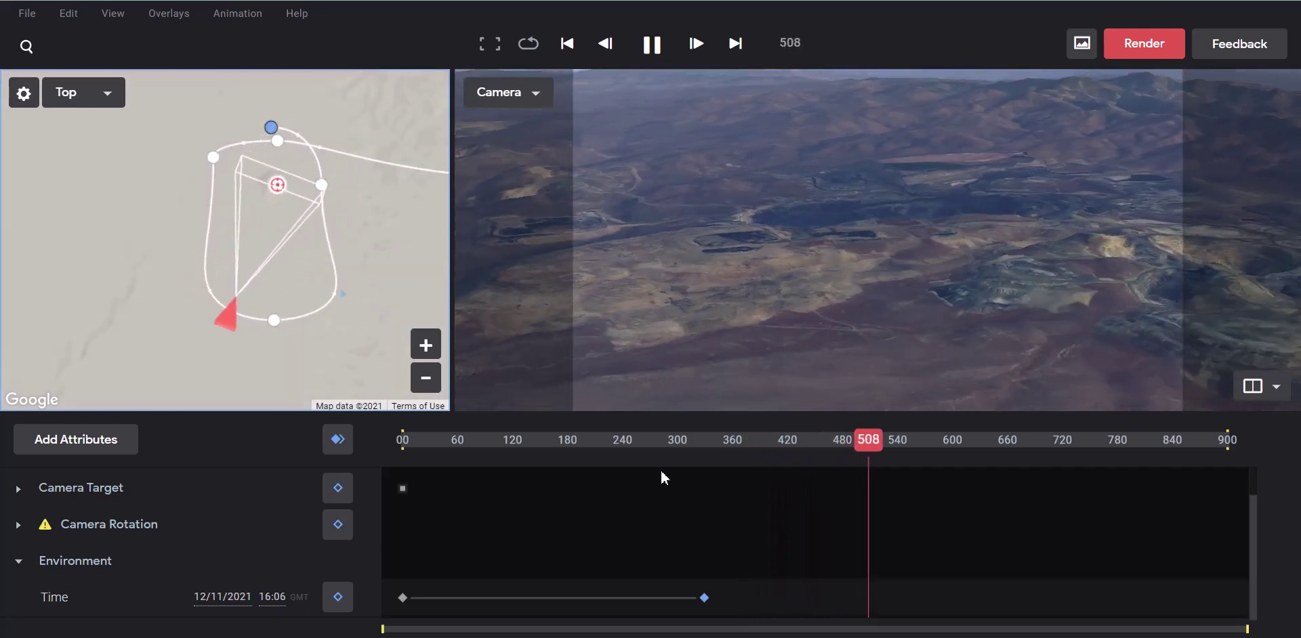
Shift the second Time keyframe slightly earlier than frame 329 and pause playback at frame 824.
{"action": "left_click_drag", "start_coordinate": [703, 599], "coordinate": [694, 599]}
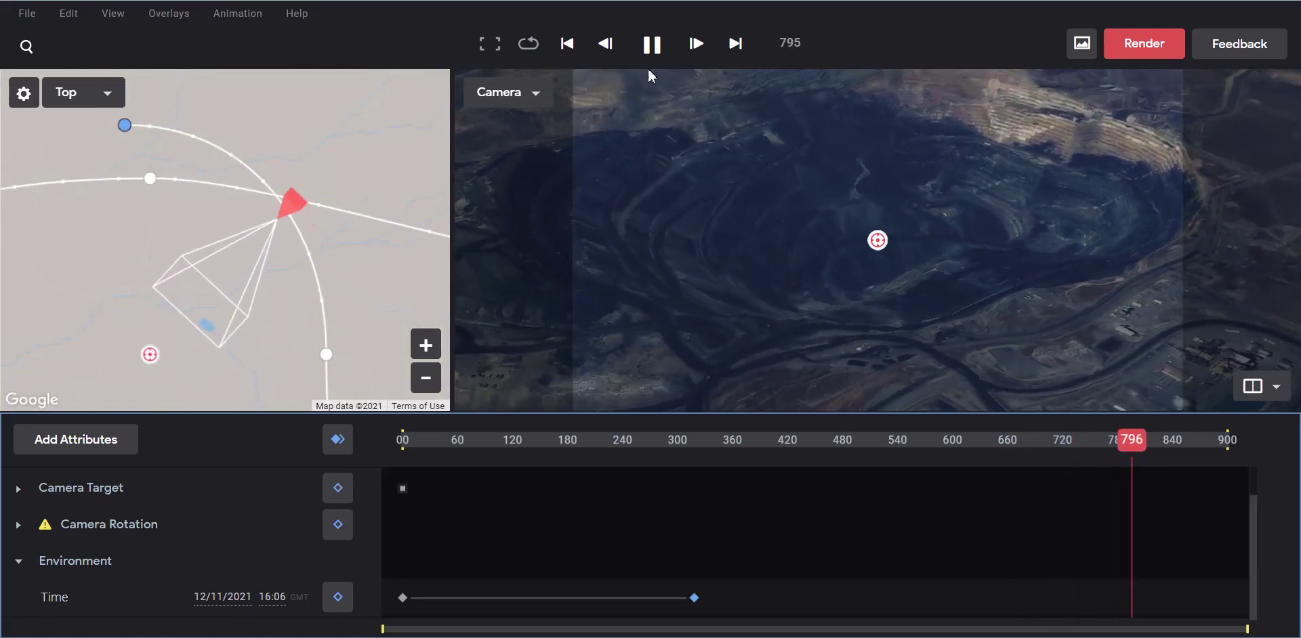
{"action": "left_click", "coordinate": [652, 44]}
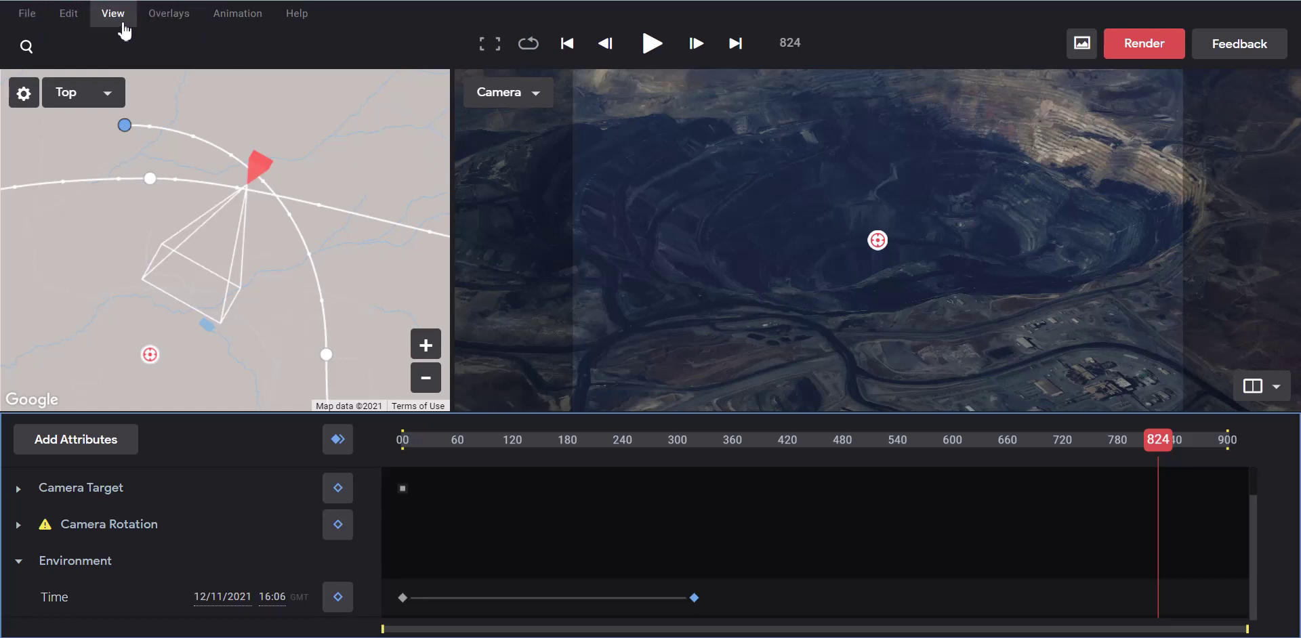
Display the import options for projects, overlays and track points.
{"action": "left_click", "coordinate": [27, 15]}
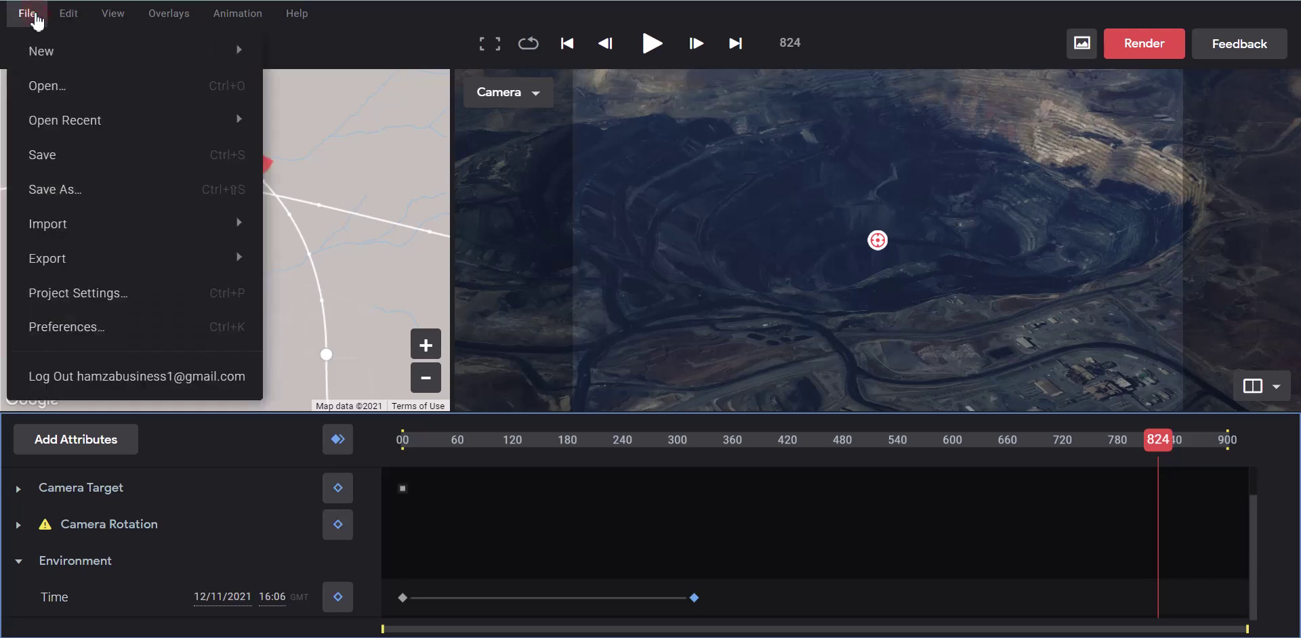
{"action": "mouse_move", "coordinate": [90, 230]}
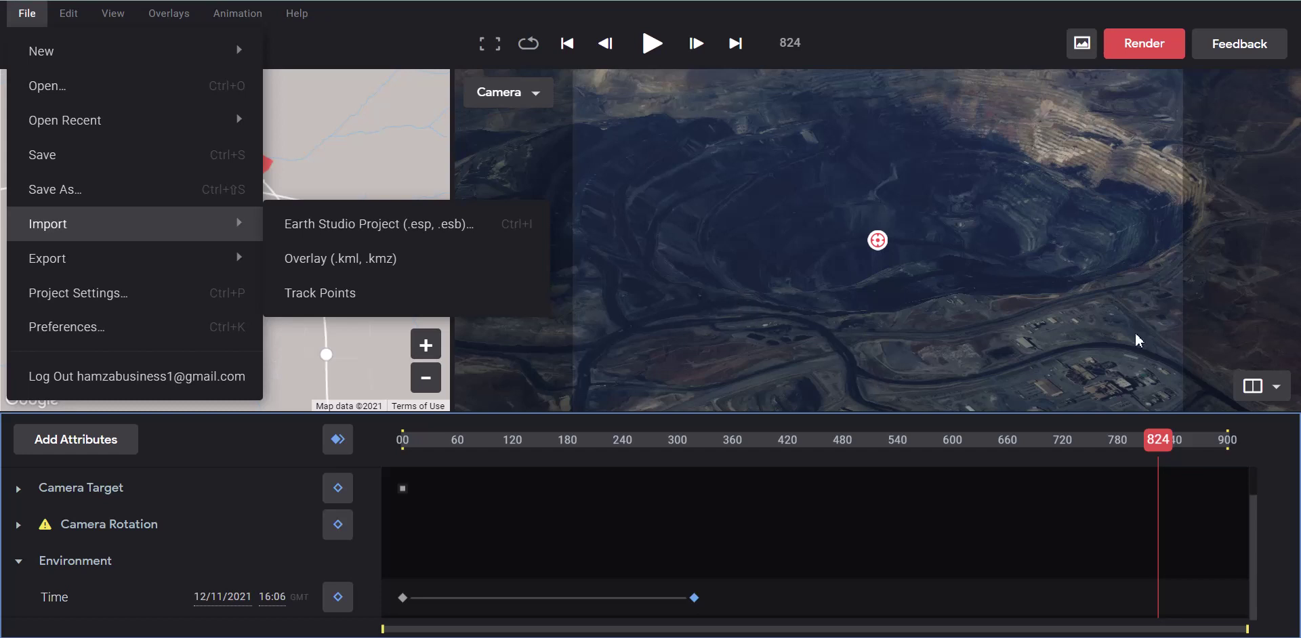
{"action": "left_click", "coordinate": [588, 343]}
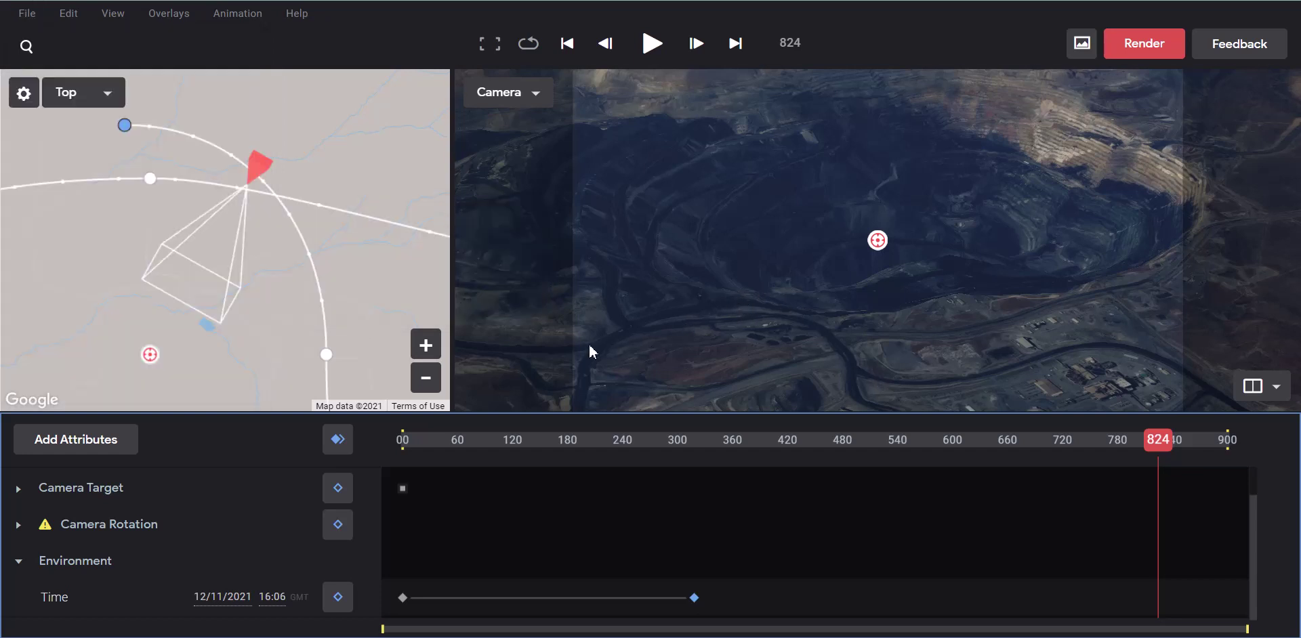
{"action": "left_click_drag", "start_coordinate": [589, 343], "coordinate": [753, 344]}
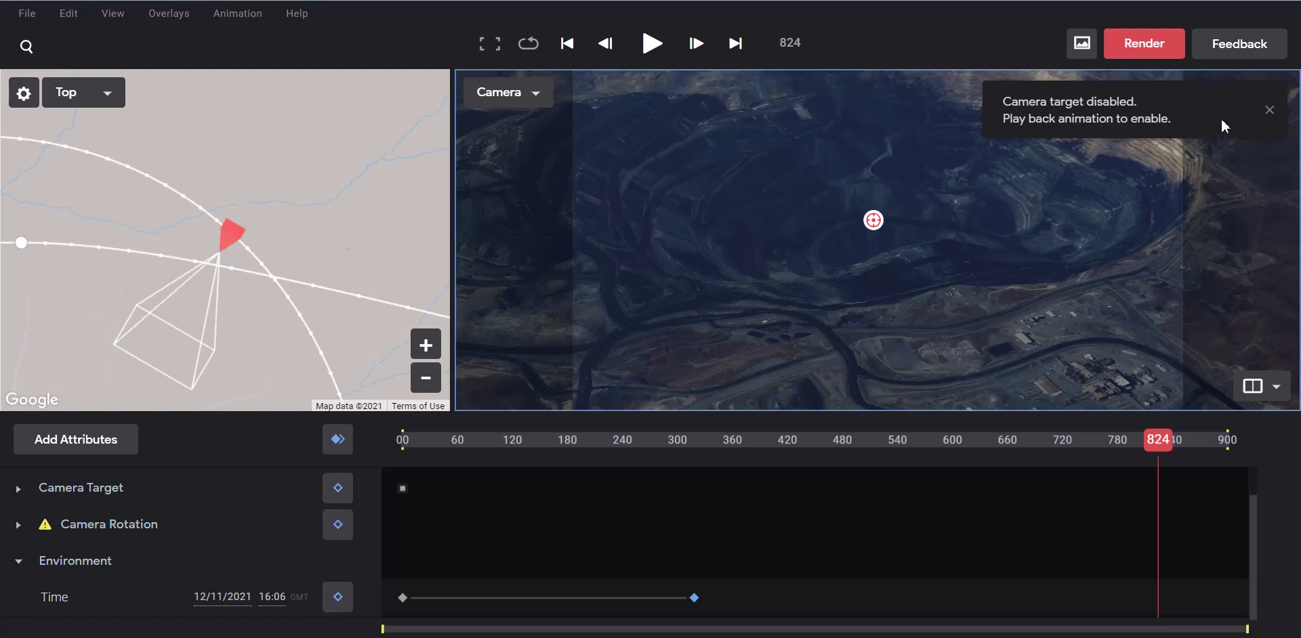
{"action": "left_click", "coordinate": [1269, 111]}
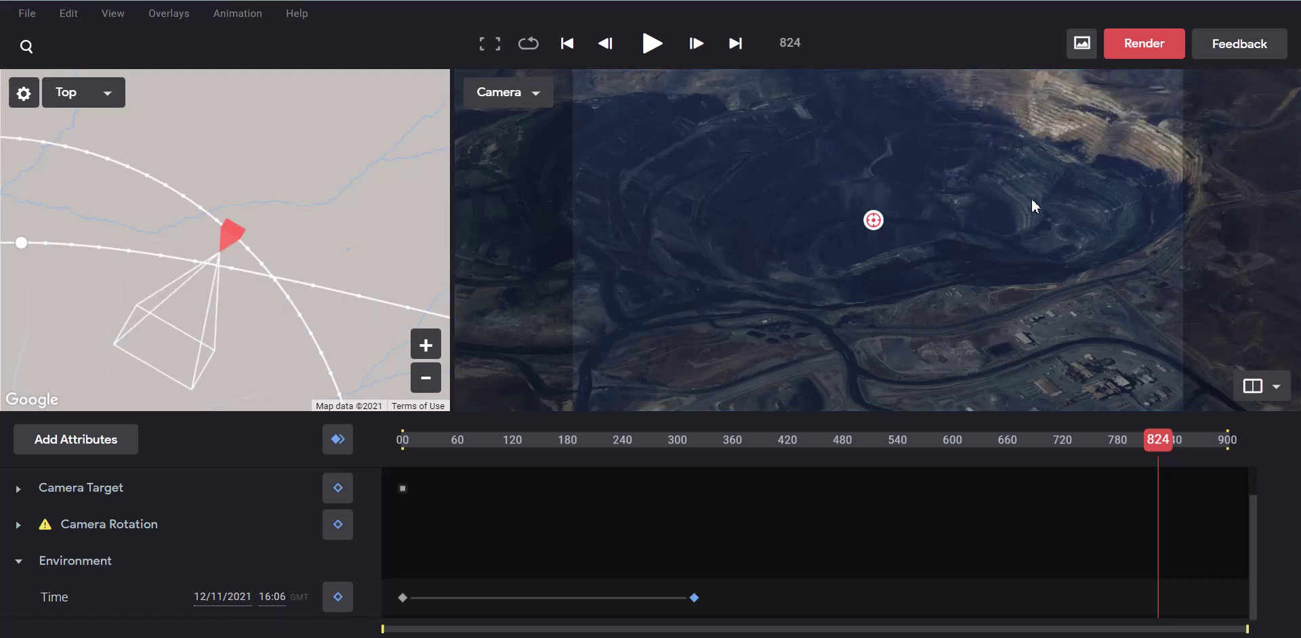
Name the render "test" and submit the animation to the cloud renderer as an MP4 video.
{"action": "left_click", "coordinate": [1147, 49]}
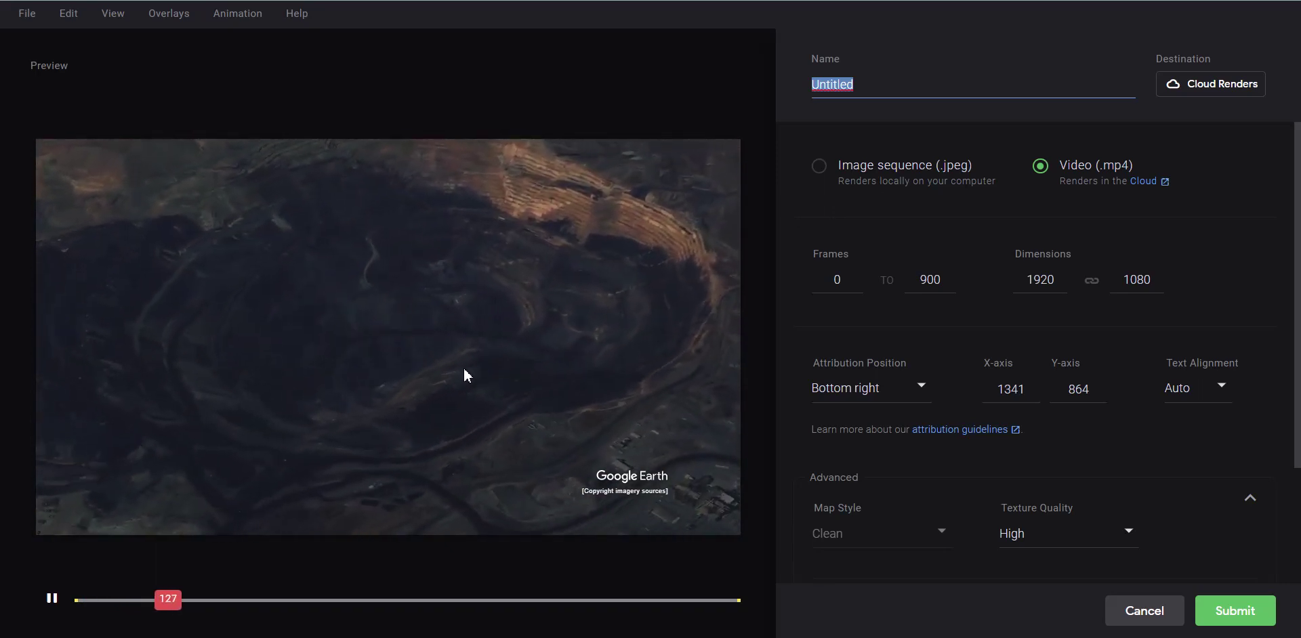
{"action": "left_click", "coordinate": [868, 84]}
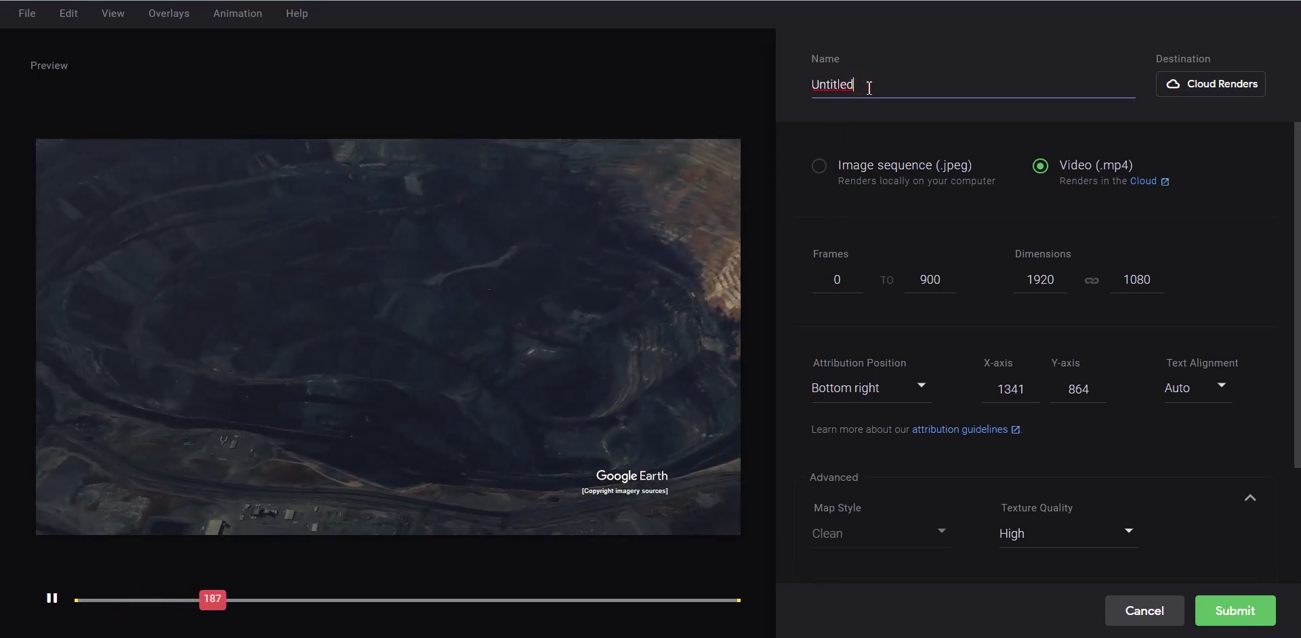
{"action": "left_click_drag", "start_coordinate": [869, 84], "coordinate": [780, 93]}
{"action": "type", "text": "test"}
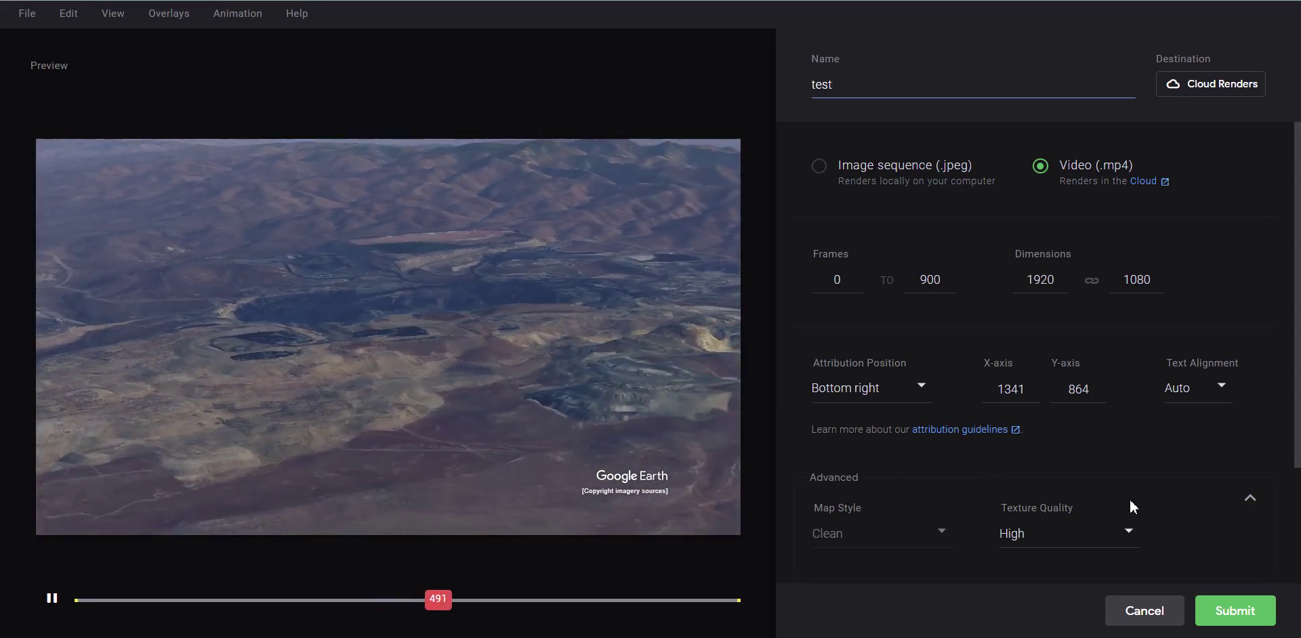
{"action": "left_click", "coordinate": [1242, 619]}
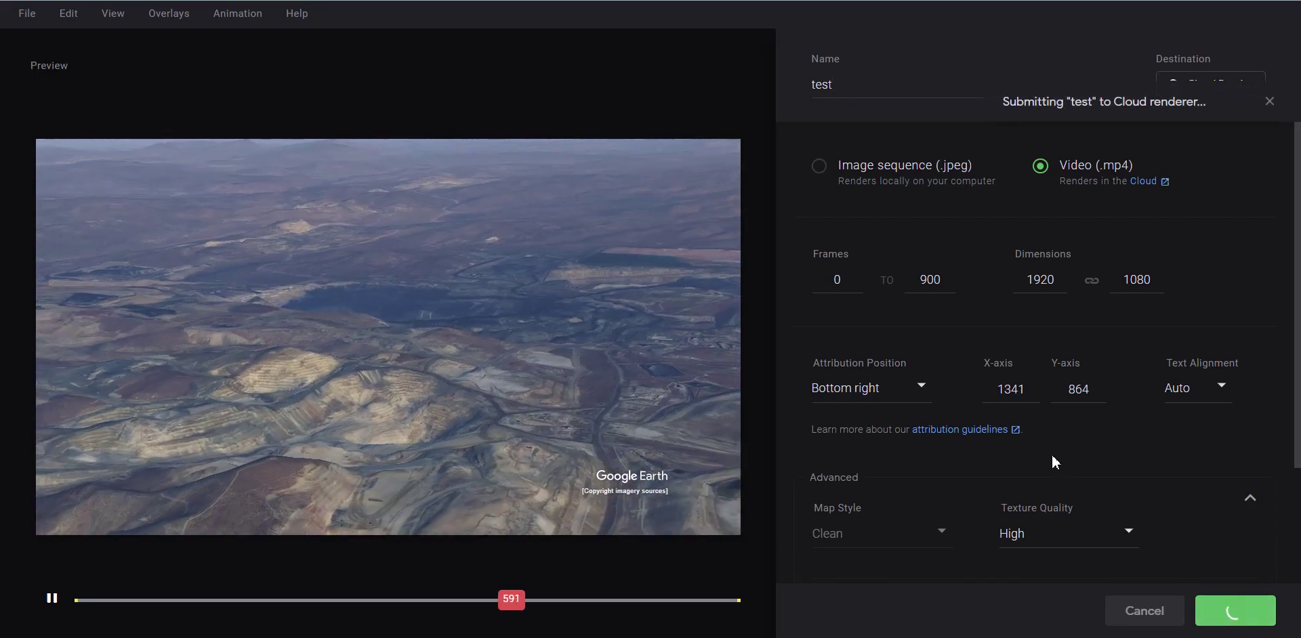